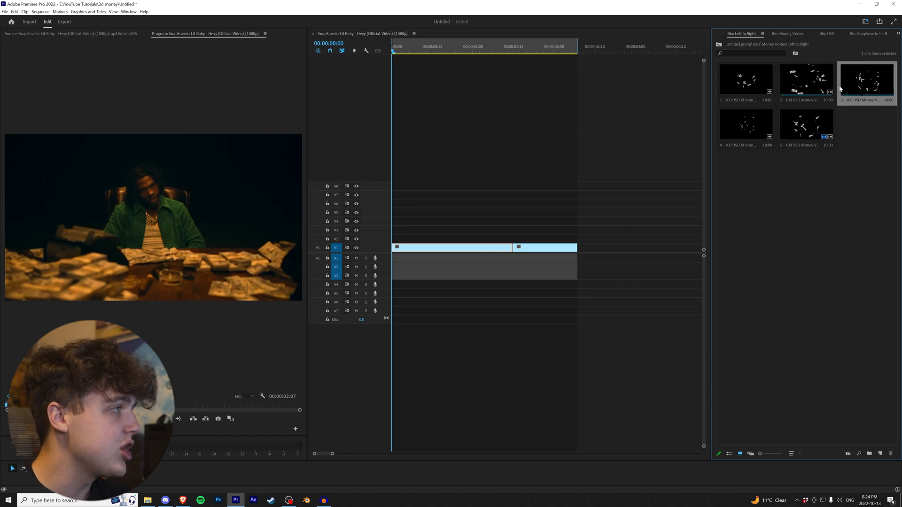
Place the fifth 100 USD money vortex clip on V3 at the sequence start, trimmed to the end of the first video clip
{"action": "mouse_move", "coordinate": [402, 51]}
{"action": "left_mouse_down"}
{"action": "mouse_move", "coordinate": [449, 50]}
{"action": "mouse_move", "coordinate": [412, 50]}
{"action": "left_mouse_up"}
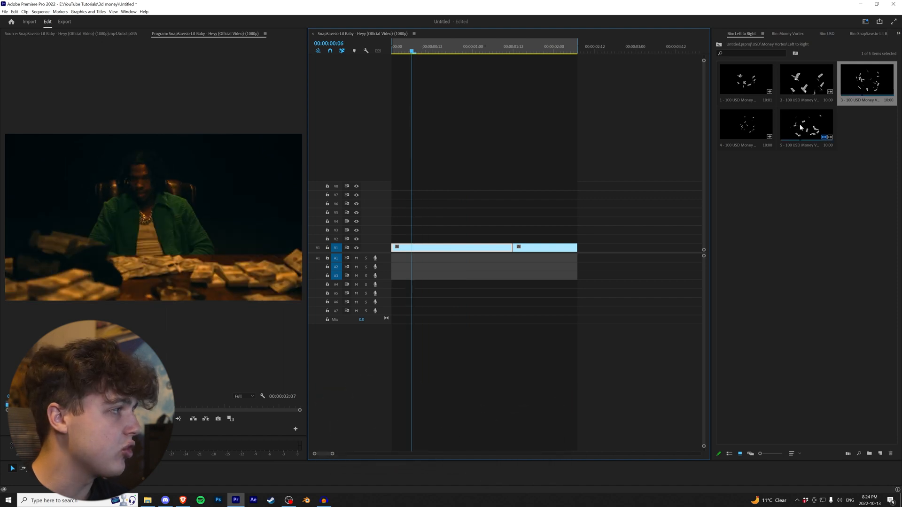
{"action": "left_click_drag", "start_coordinate": [810, 139], "coordinate": [479, 212]}
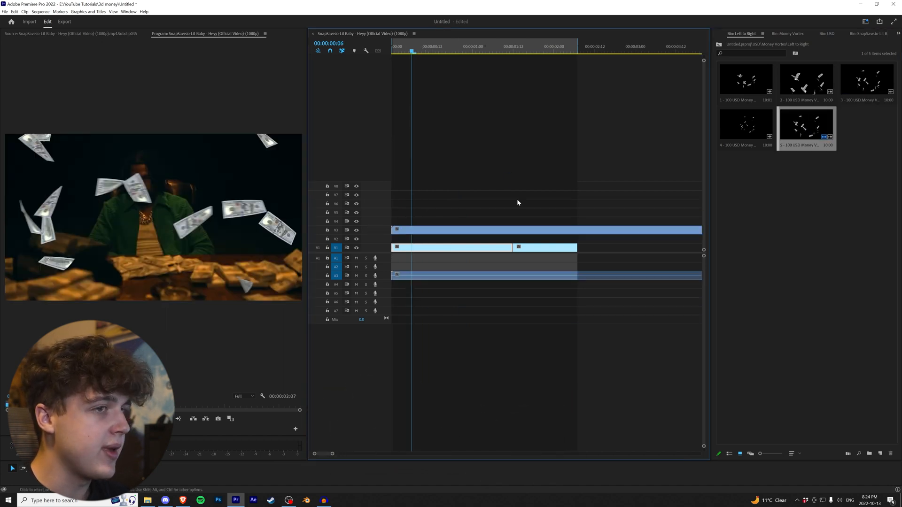
{"action": "left_click_drag", "start_coordinate": [418, 50], "coordinate": [422, 56]}
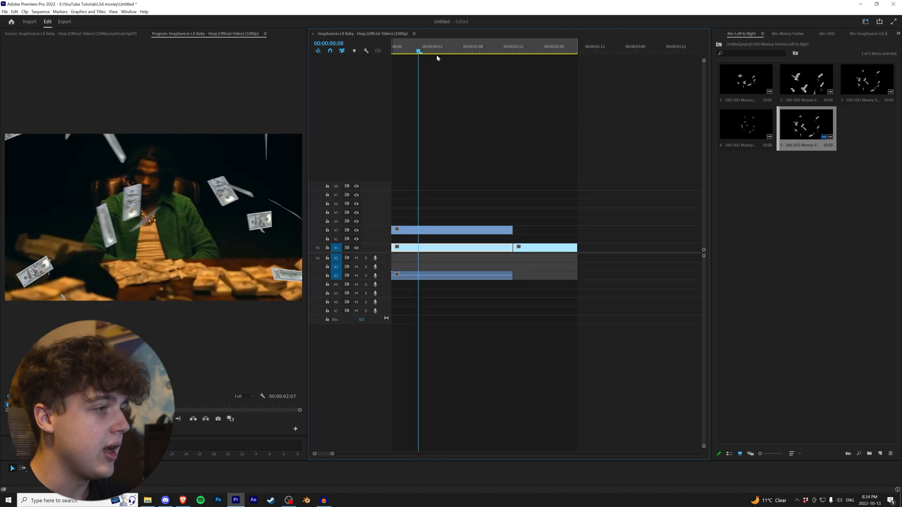
{"action": "left_click_drag", "start_coordinate": [438, 57], "coordinate": [358, 107]}
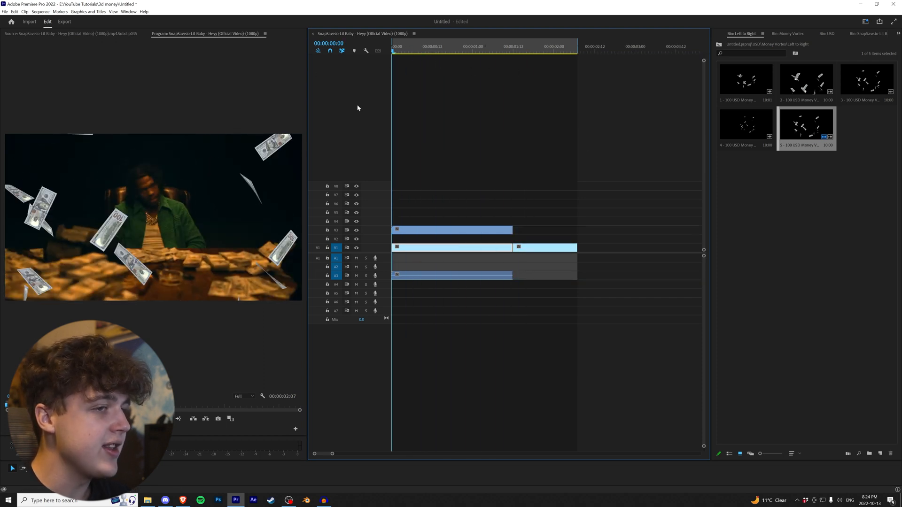
Scale the money overlay clip to 58 and move it up in the frame to about 971, 440
{"action": "left_click", "coordinate": [896, 36]}
{"action": "left_click", "coordinate": [815, 97]}
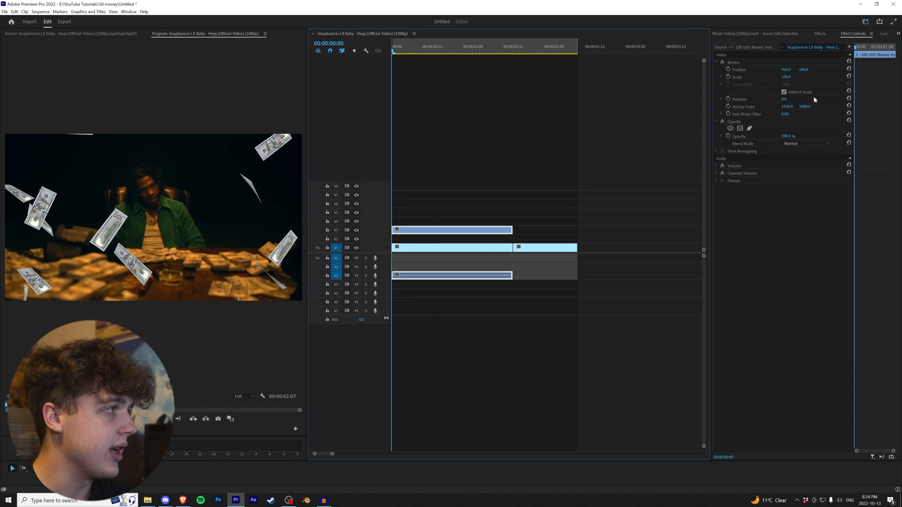
{"action": "left_click", "coordinate": [789, 77]}
{"action": "left_click", "coordinate": [795, 82]}
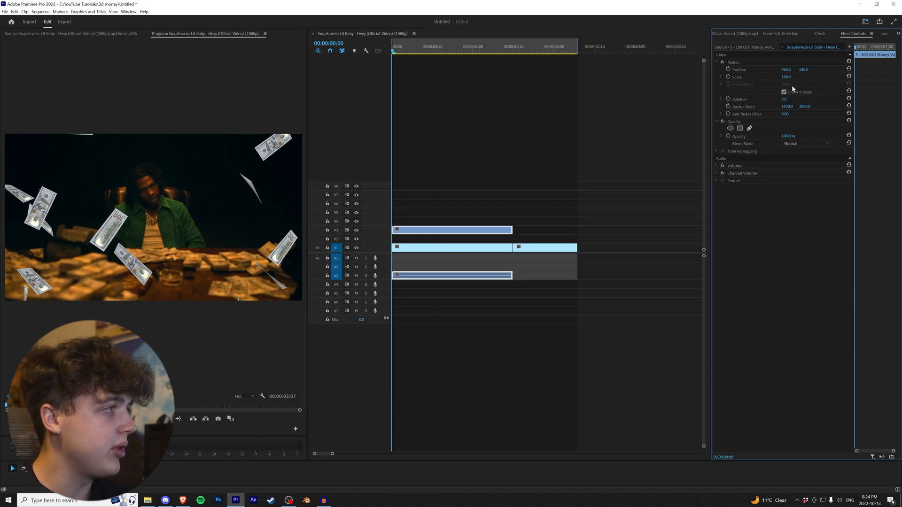
{"action": "left_click_drag", "start_coordinate": [785, 76], "coordinate": [766, 77]}
{"action": "left_click", "coordinate": [734, 63]}
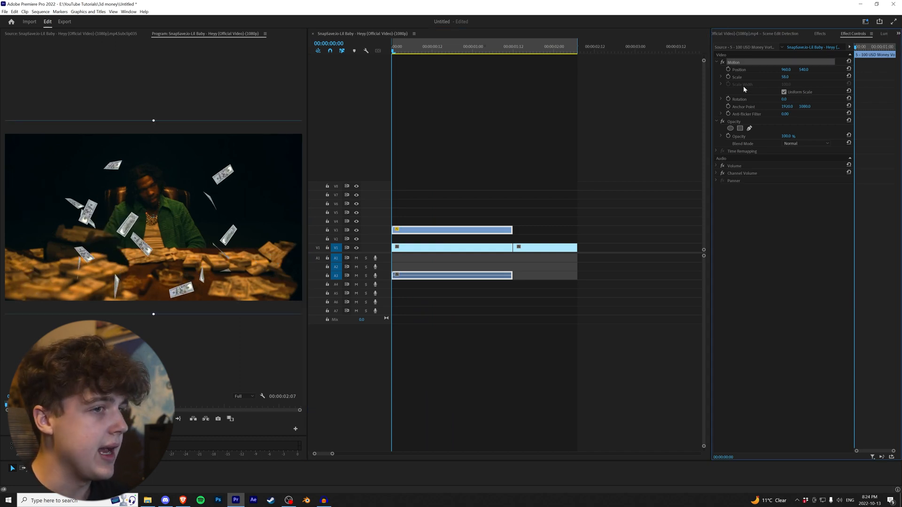
{"action": "left_click_drag", "start_coordinate": [267, 168], "coordinate": [268, 152]}
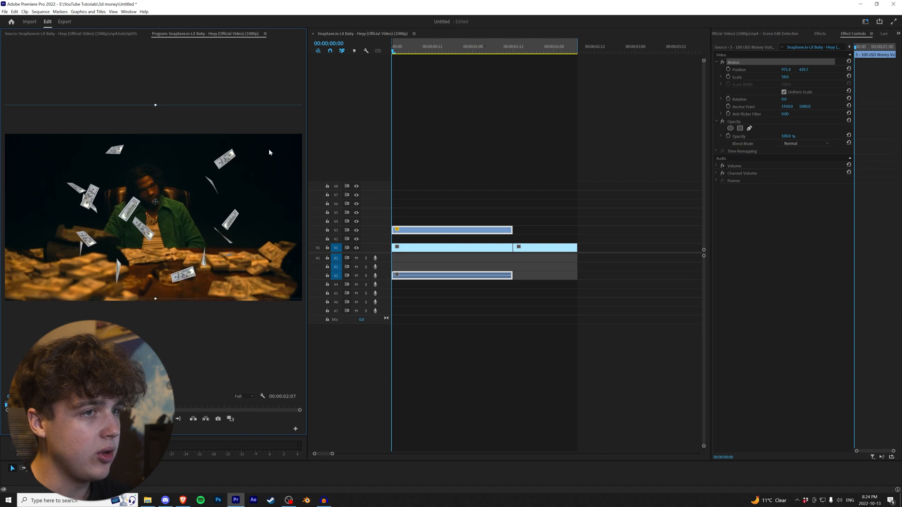
Keyframe the money overlay's scale from 58 at the start to 87 at 00:00:00:15, and preview the animation
{"action": "left_click_drag", "start_coordinate": [393, 49], "coordinate": [441, 57]}
{"action": "left_click", "coordinate": [728, 77]}
{"action": "left_click", "coordinate": [853, 49]}
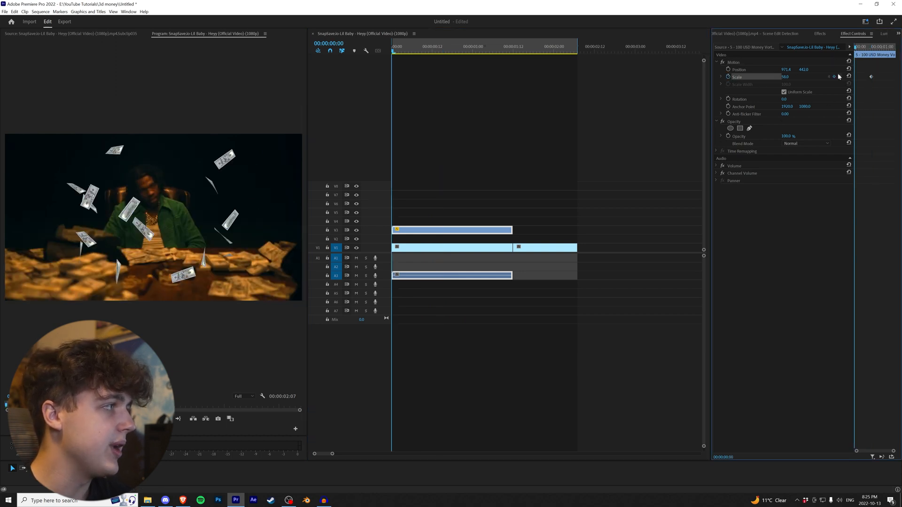
{"action": "left_click", "coordinate": [871, 47]}
{"action": "left_click", "coordinate": [854, 77]}
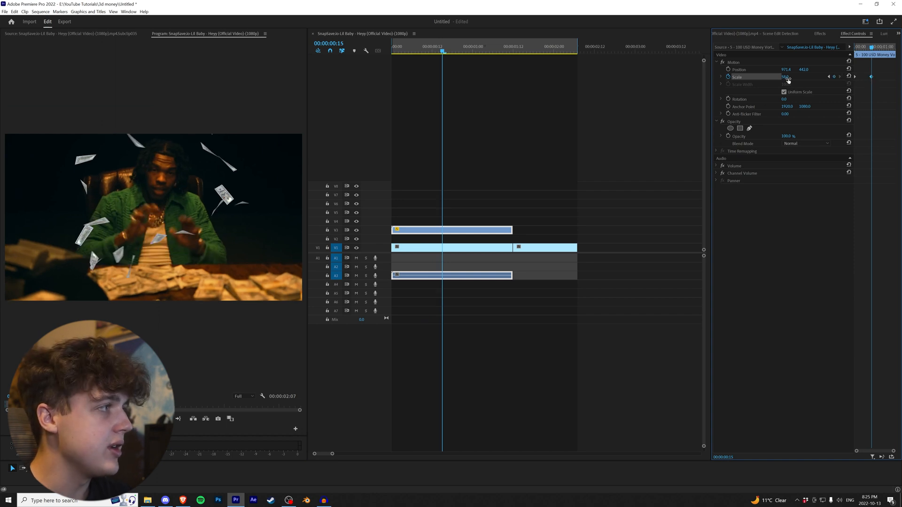
{"action": "left_click_drag", "start_coordinate": [788, 80], "coordinate": [807, 80]}
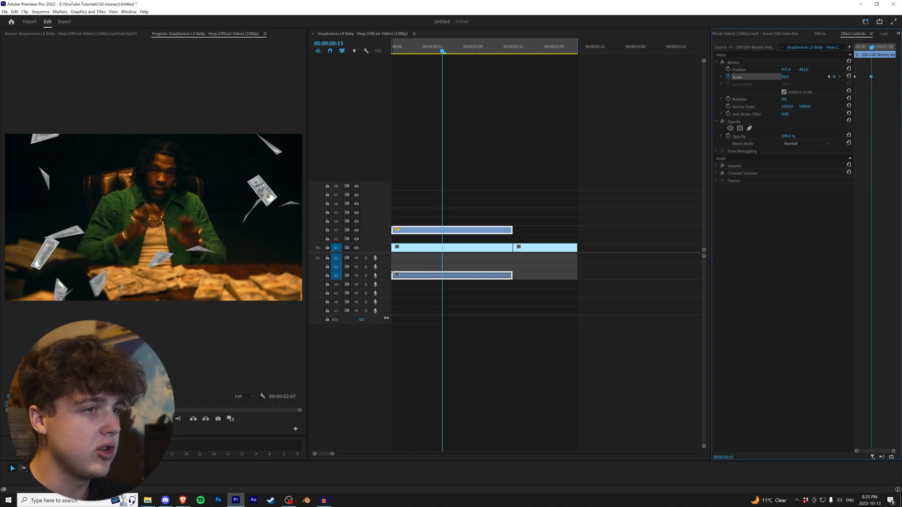
{"action": "left_click_drag", "start_coordinate": [408, 51], "coordinate": [344, 77]}
{"action": "key", "text": "space"}
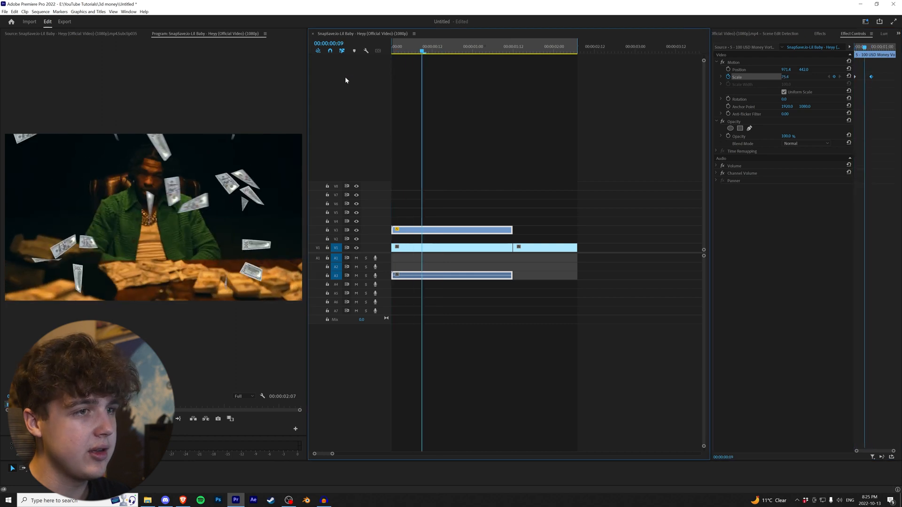
{"action": "left_click_drag", "start_coordinate": [534, 51], "coordinate": [392, 55]}
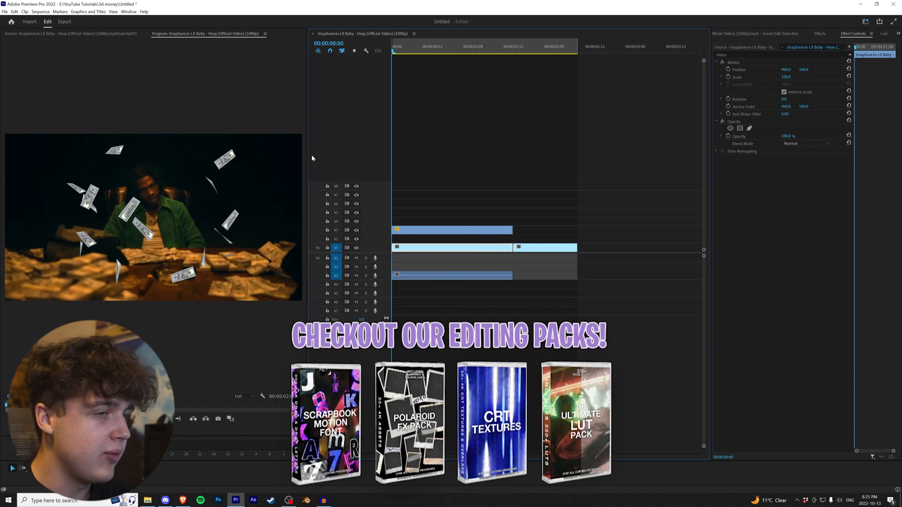
Draw an opacity mask on the money overlay around the table and cash piles at the first frame, and invert it
{"action": "mouse_move", "coordinate": [404, 53]}
{"action": "left_mouse_down"}
{"action": "mouse_move", "coordinate": [450, 58]}
{"action": "mouse_move", "coordinate": [403, 61]}
{"action": "left_mouse_up"}
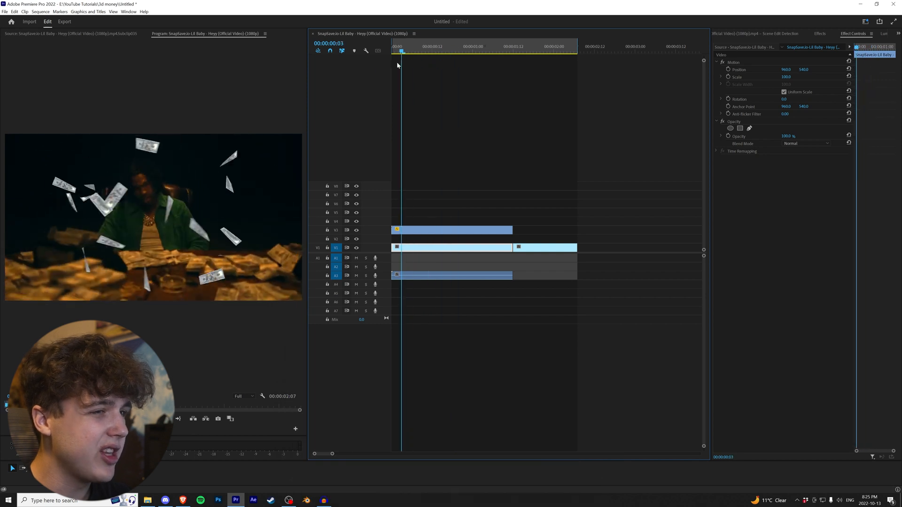
{"action": "left_click", "coordinate": [499, 233]}
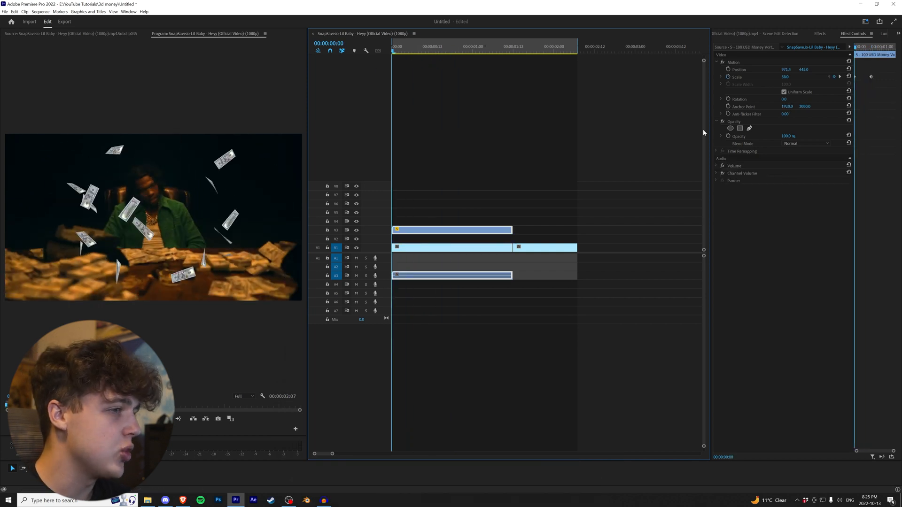
{"action": "left_click", "coordinate": [739, 123]}
{"action": "left_click", "coordinate": [750, 129]}
{"action": "left_click", "coordinate": [120, 248]}
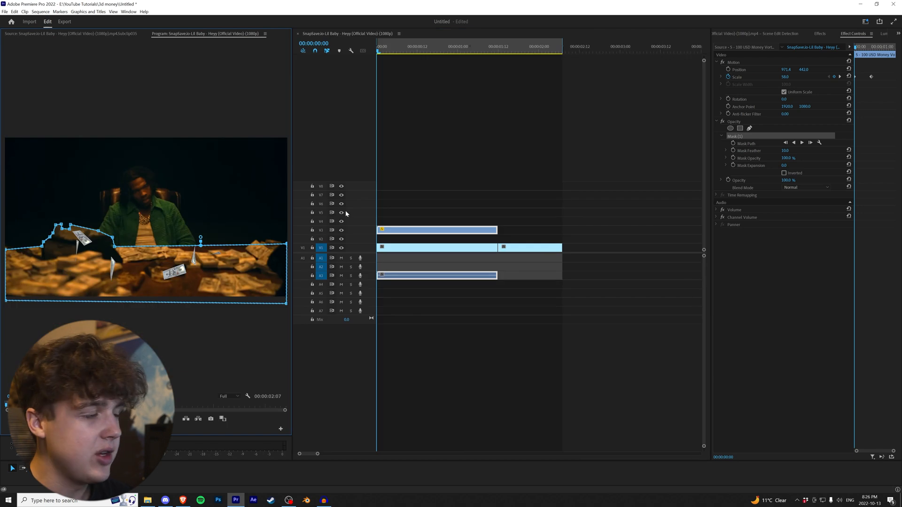
{"action": "left_click", "coordinate": [784, 174]}
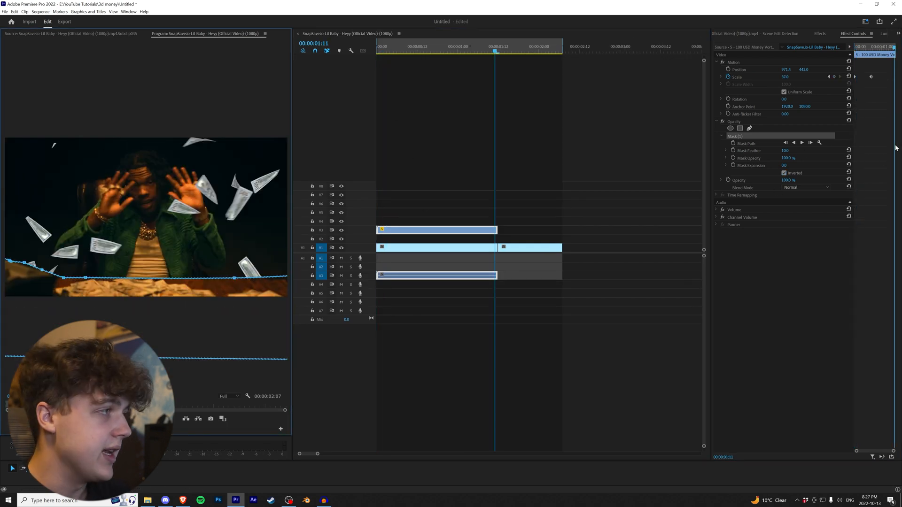
Enable keyframing for the mask's path, feather, opacity and expansion at 00:00:01:11, and play the sequence from the start
{"action": "left_click", "coordinate": [732, 143]}
{"action": "left_click", "coordinate": [733, 150]}
{"action": "left_click", "coordinate": [733, 157]}
{"action": "left_click", "coordinate": [733, 165]}
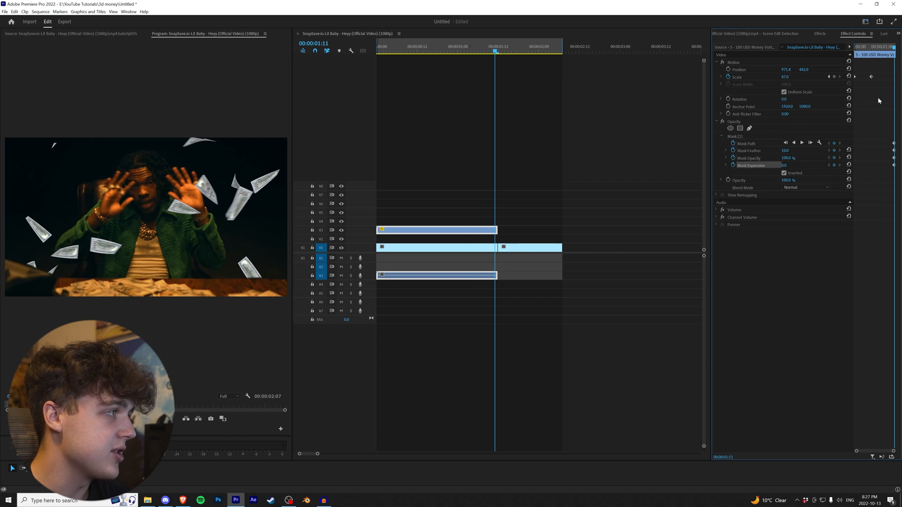
{"action": "left_click_drag", "start_coordinate": [876, 51], "coordinate": [835, 53]}
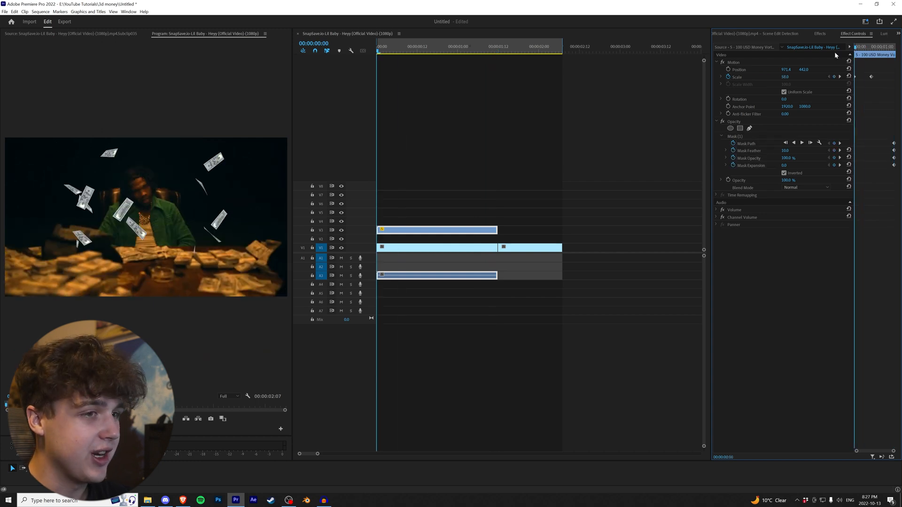
{"action": "key", "text": "space"}
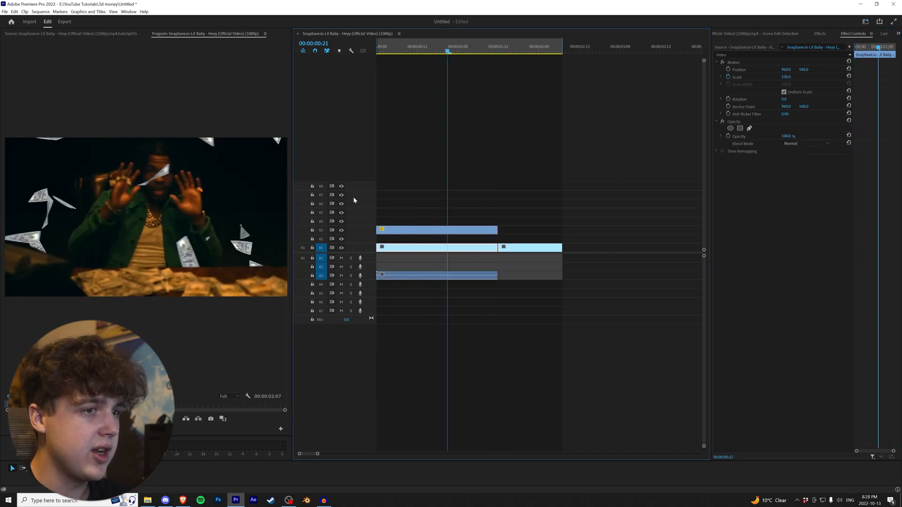
Grade the money overlay in Lumetri Color with contrast at 100, highlights at -100 and shadows at -100
{"action": "key", "text": "Home"}
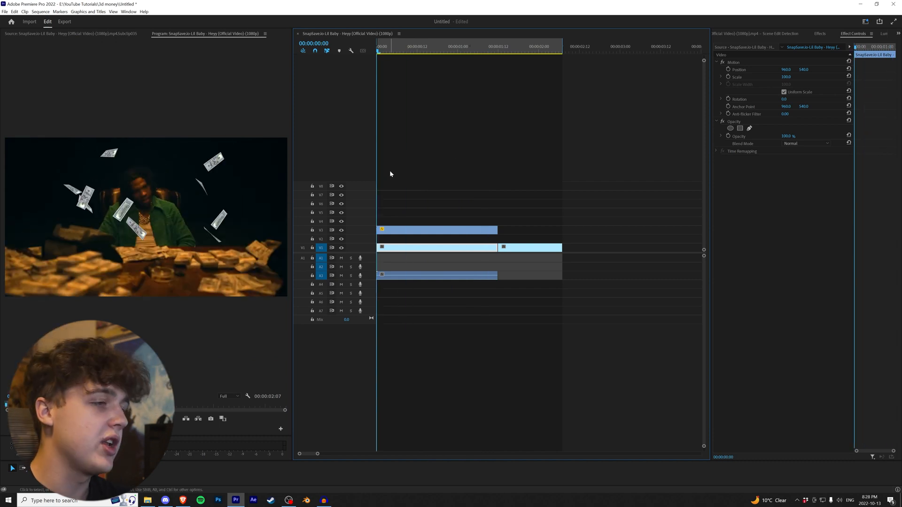
{"action": "left_click", "coordinate": [410, 231]}
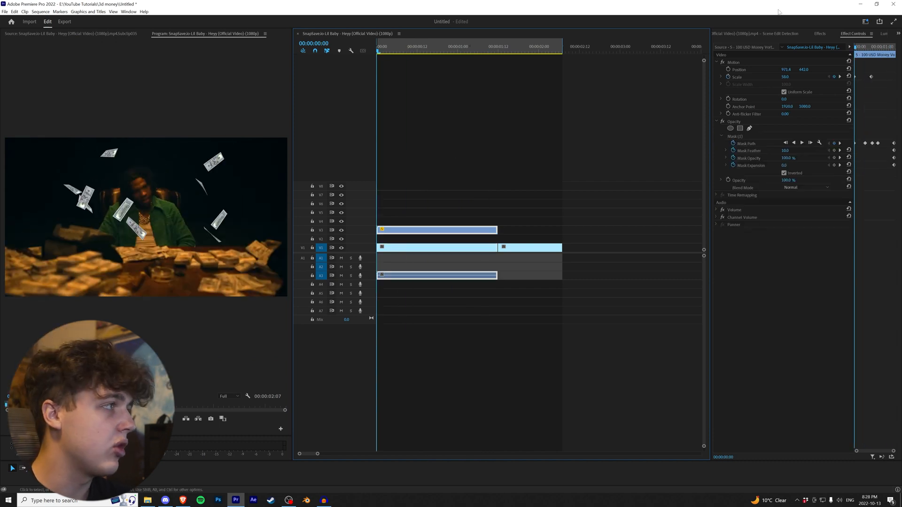
{"action": "left_click", "coordinate": [883, 33]}
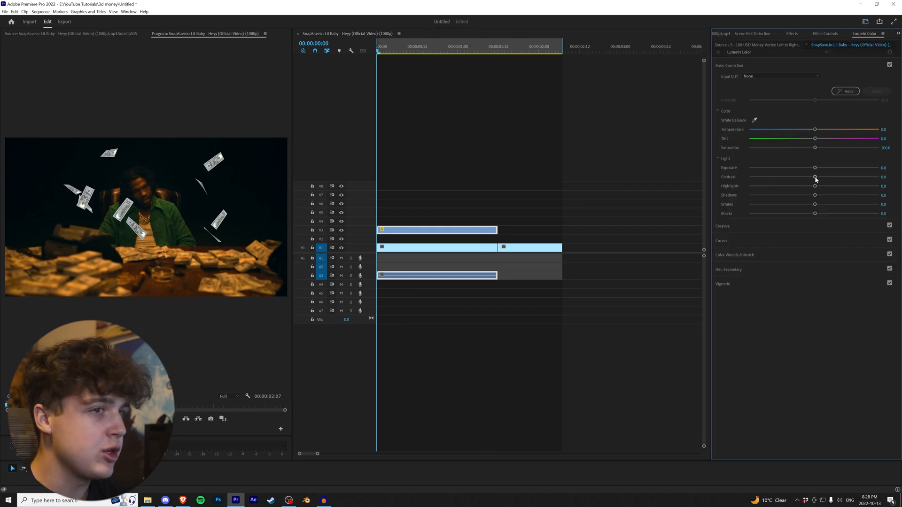
{"action": "left_click_drag", "start_coordinate": [815, 177], "coordinate": [878, 177]}
{"action": "left_click_drag", "start_coordinate": [815, 186], "coordinate": [748, 186]}
{"action": "left_click_drag", "start_coordinate": [814, 196], "coordinate": [717, 207]}
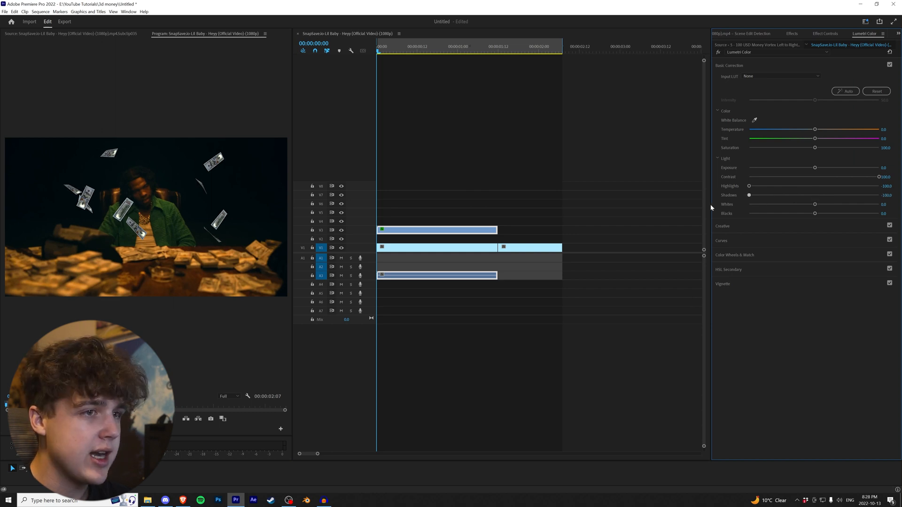
Find the Tint color correction effect and apply it to the money overlay clip
{"action": "left_click", "coordinate": [792, 34]}
{"action": "left_click", "coordinate": [784, 44]}
{"action": "type", "text": "tint"}
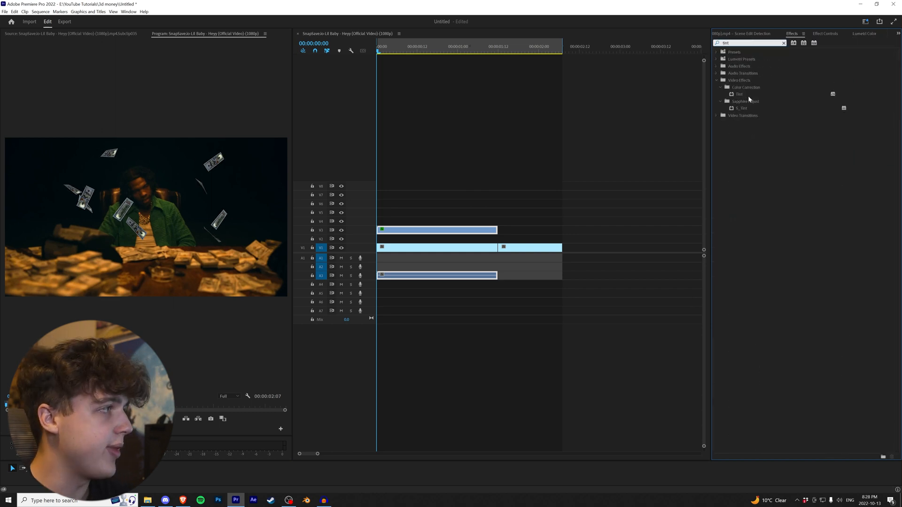
{"action": "left_click_drag", "start_coordinate": [747, 94], "coordinate": [807, 281]}
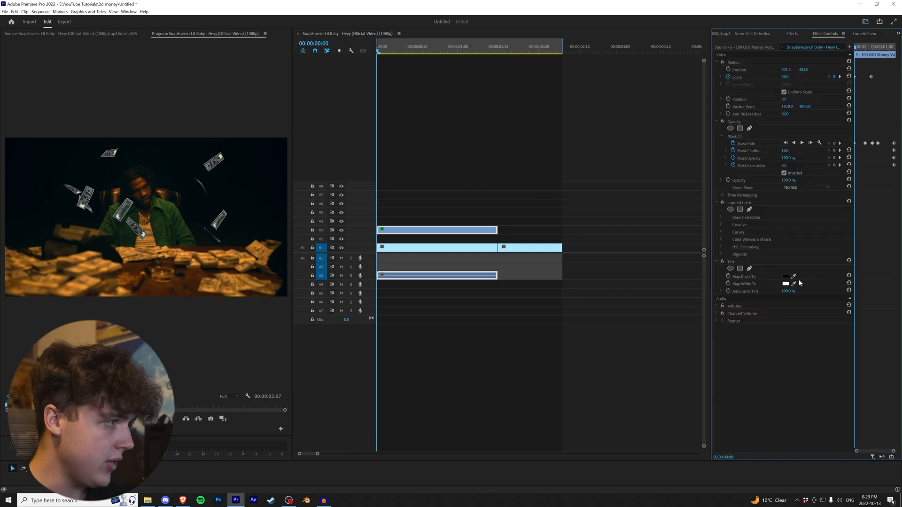
Sample orange-brown tones from the cash on the table for both the Map Black To and Map White To tint colors
{"action": "left_click", "coordinate": [793, 276]}
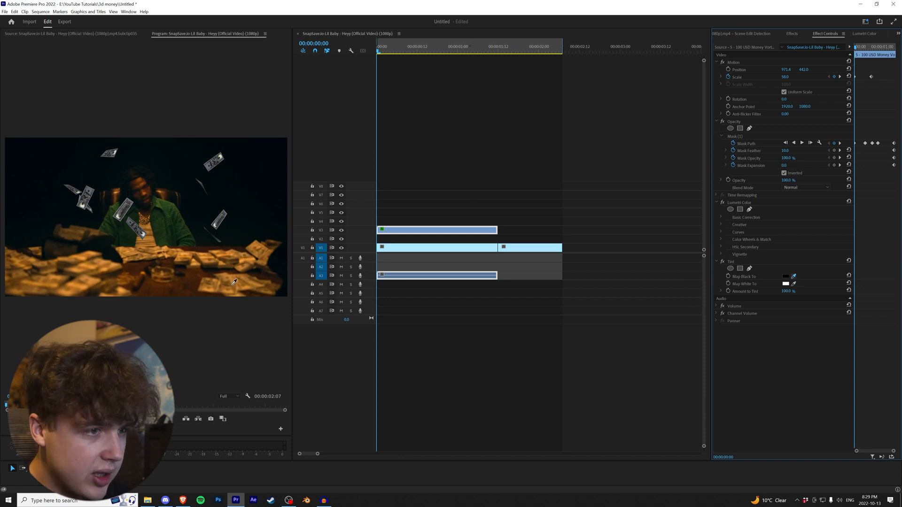
{"action": "left_click", "coordinate": [96, 281]}
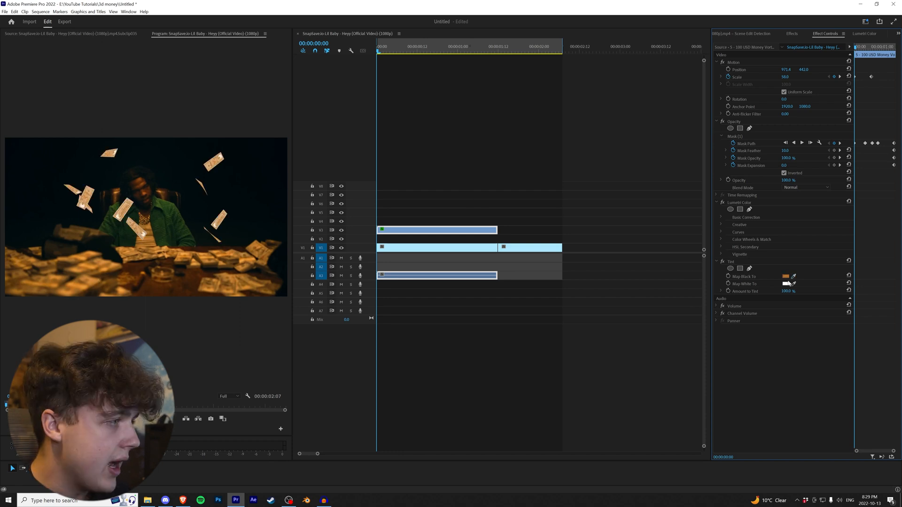
{"action": "left_click", "coordinate": [793, 284]}
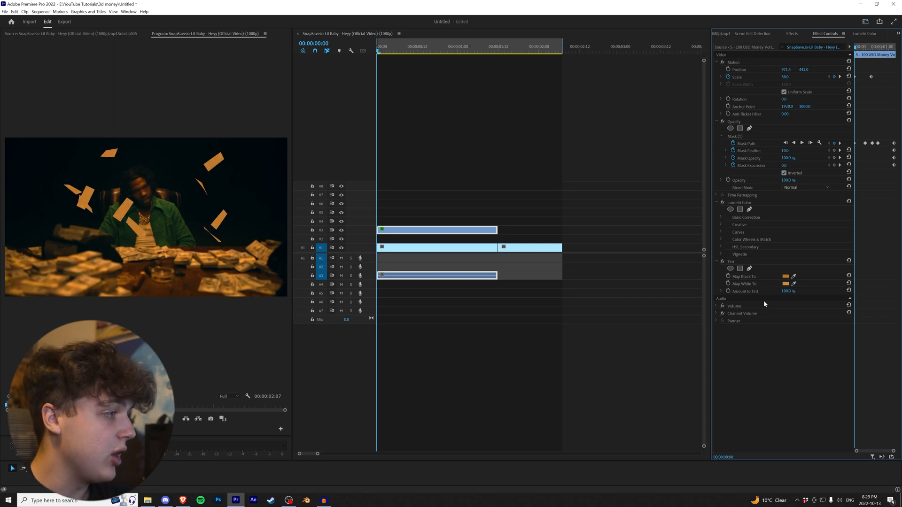
Reduce the Tint effect's amount to 50%
{"action": "left_click", "coordinate": [786, 291]}
{"action": "type", "text": "45"}
{"action": "key", "text": "Return"}
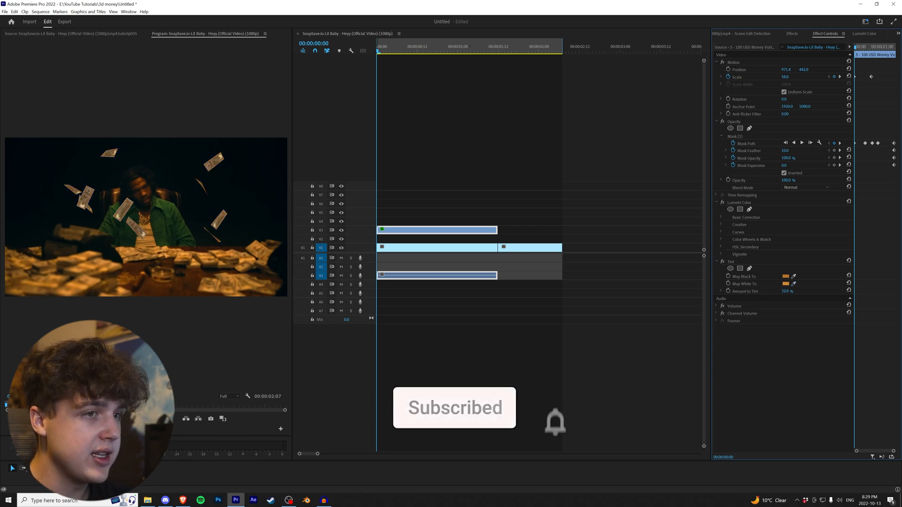
{"action": "left_click_drag", "start_coordinate": [786, 291], "coordinate": [789, 291]}
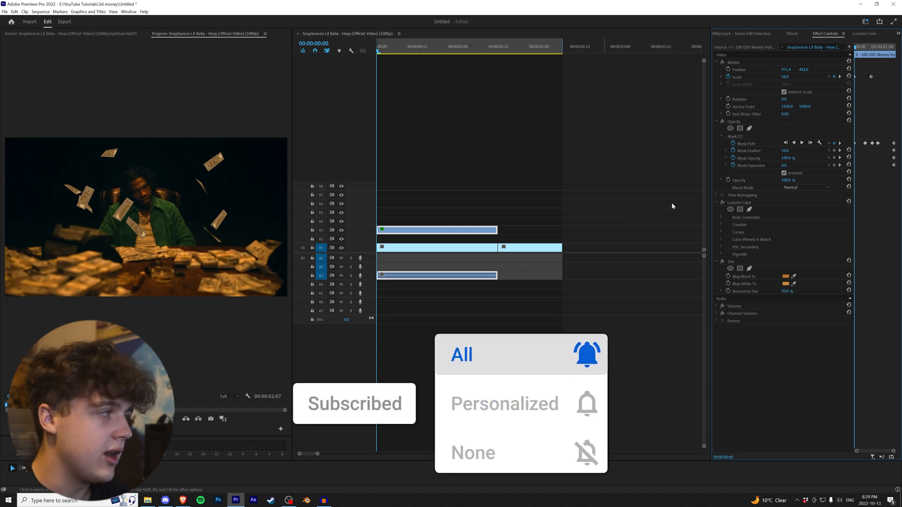
Reorder the overlay's effects so that Lumetri Color comes after Tint
{"action": "left_click", "coordinate": [865, 34]}
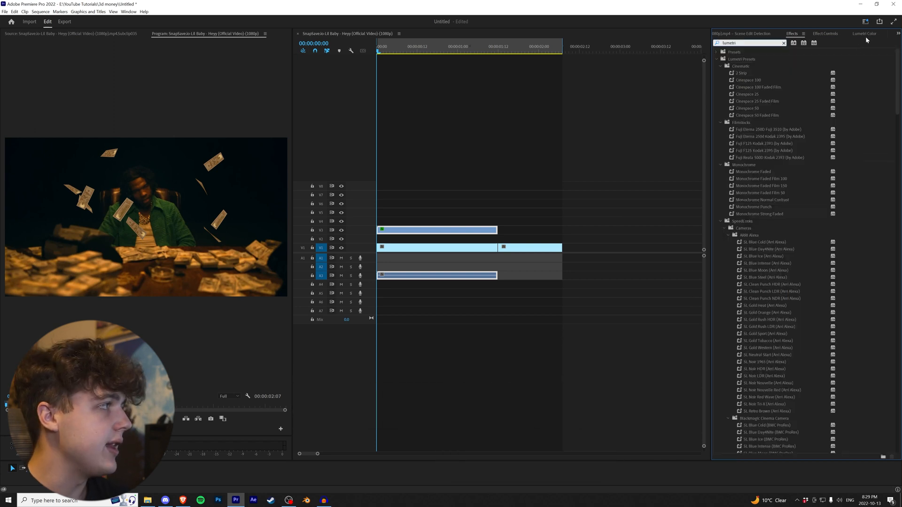
{"action": "left_click", "coordinate": [826, 34]}
{"action": "left_click", "coordinate": [739, 203]}
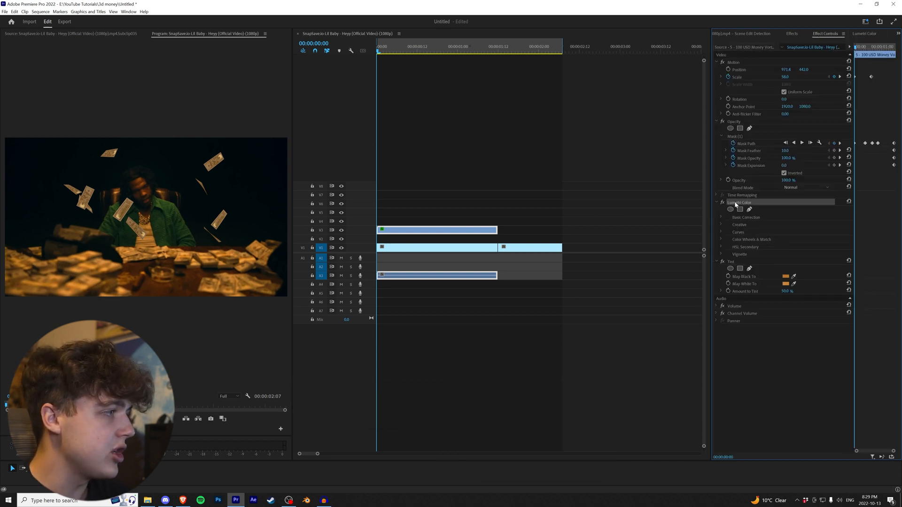
{"action": "left_click", "coordinate": [745, 288]}
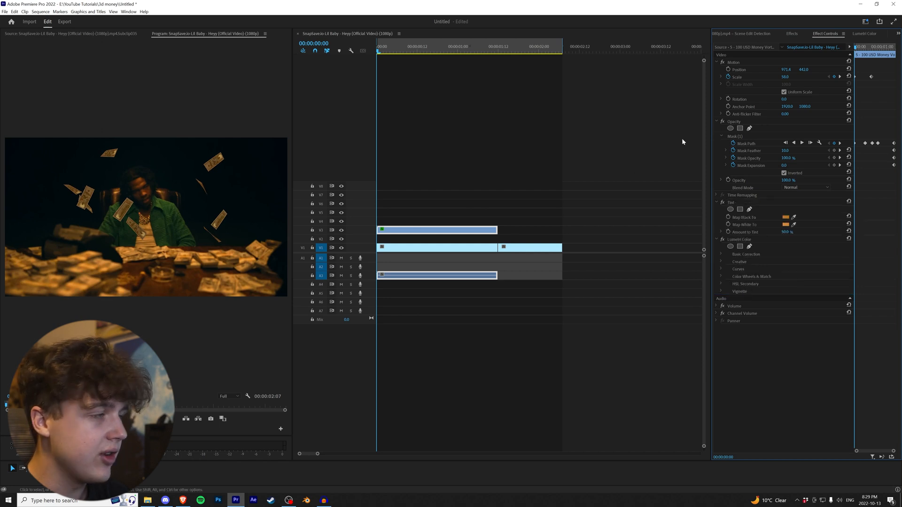
Set the overlay's Lumetri highlights to about -38.2 and whites to about -44.2
{"action": "left_click", "coordinate": [866, 33]}
{"action": "left_click_drag", "start_coordinate": [751, 187], "coordinate": [792, 186]}
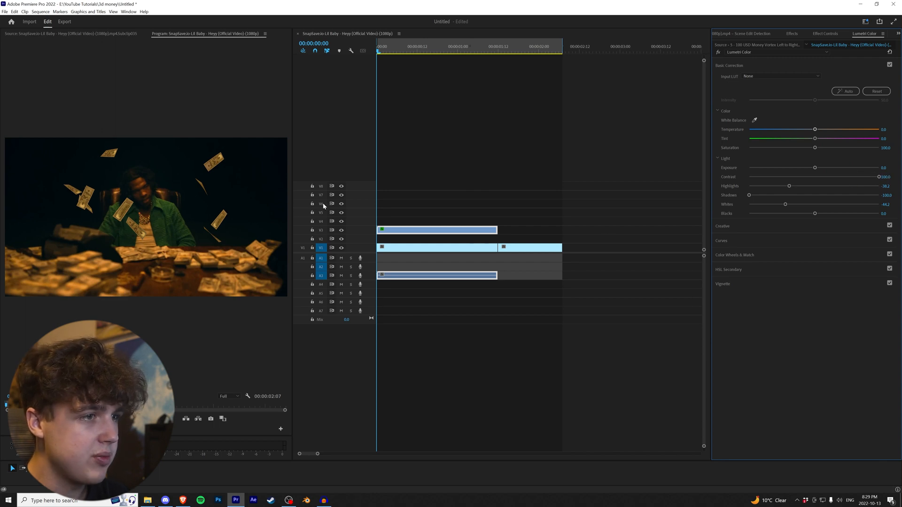
Add the Camera Blur effect to the vortex money overlay on V3 and set its Percent Blur to 2
{"action": "left_click_drag", "start_coordinate": [292, 199], "coordinate": [570, 200]}
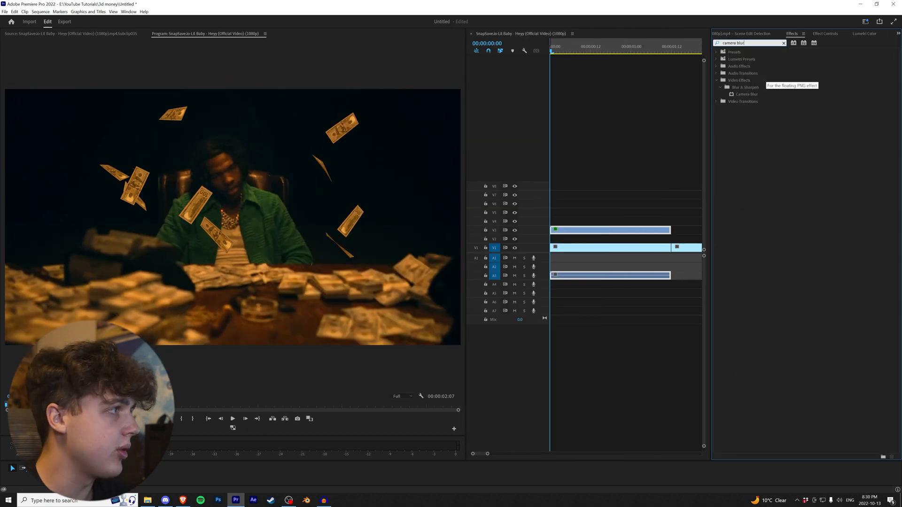
{"action": "left_click_drag", "start_coordinate": [754, 94], "coordinate": [618, 230]}
{"action": "left_click", "coordinate": [791, 312]}
{"action": "type", "text": "52"}
{"action": "key", "text": "Return"}
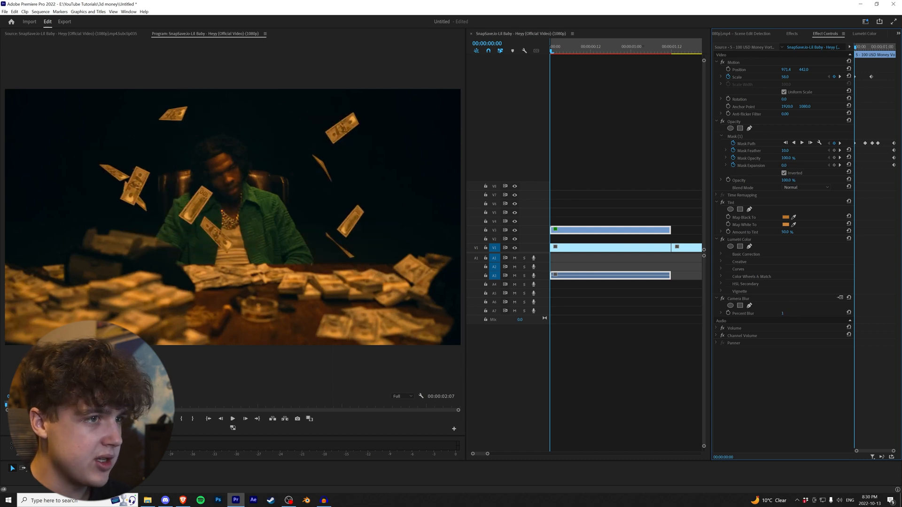
{"action": "left_click_drag", "start_coordinate": [783, 314], "coordinate": [779, 314]}
Set the vortex overlay's Lumetri temperature to about 31.2, whites to about -49.6 and blacks to -100
{"action": "left_click_drag", "start_coordinate": [565, 51], "coordinate": [569, 51]}
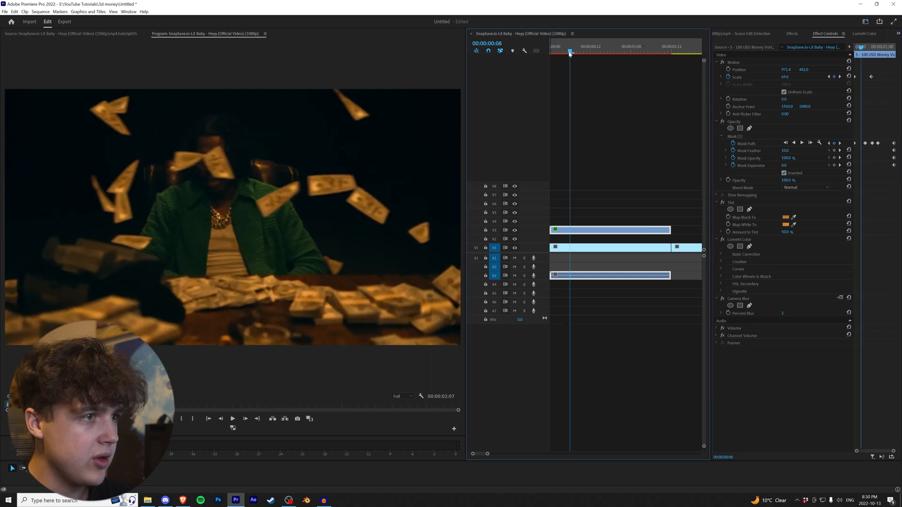
{"action": "left_click", "coordinate": [866, 33]}
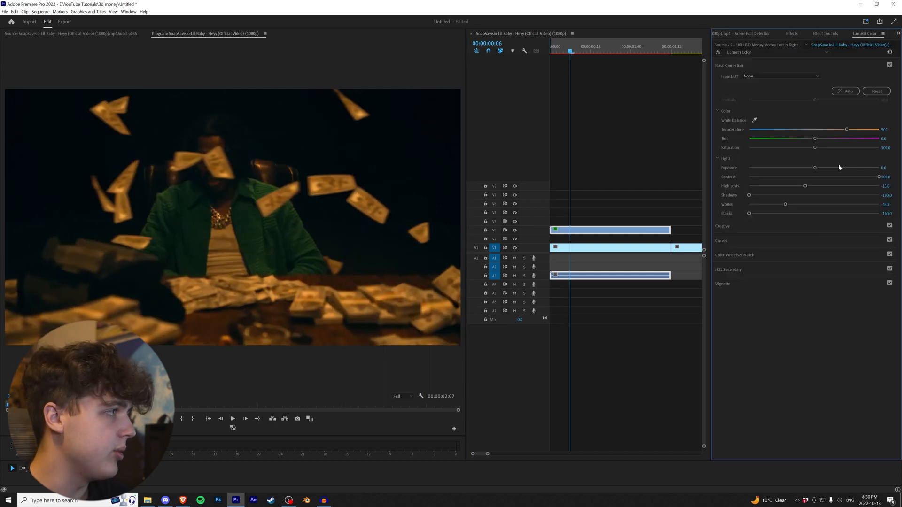
{"action": "left_click_drag", "start_coordinate": [842, 133], "coordinate": [831, 134]}
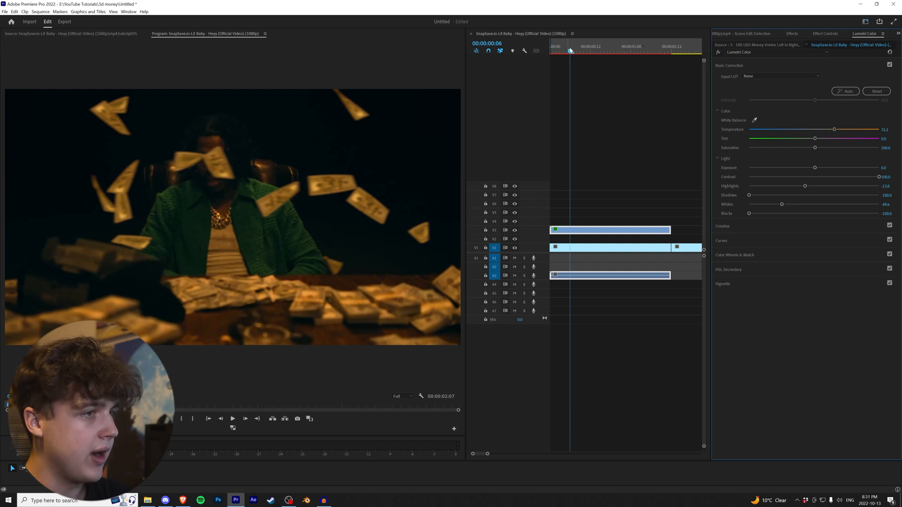
Raise the vortex overlay's Lumetri highlights to about 63.7 and play the sequence from the start to check it
{"action": "left_click_drag", "start_coordinate": [570, 51], "coordinate": [592, 55]}
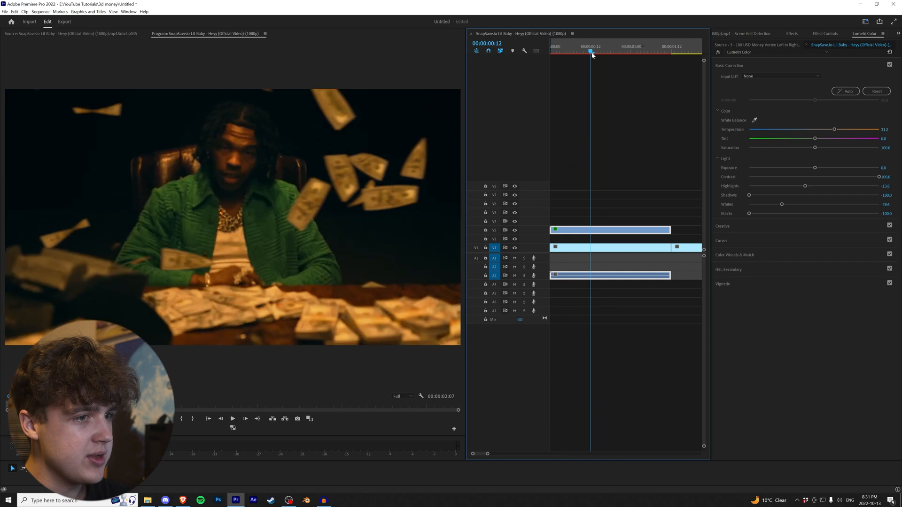
{"action": "left_click_drag", "start_coordinate": [563, 51], "coordinate": [613, 50]}
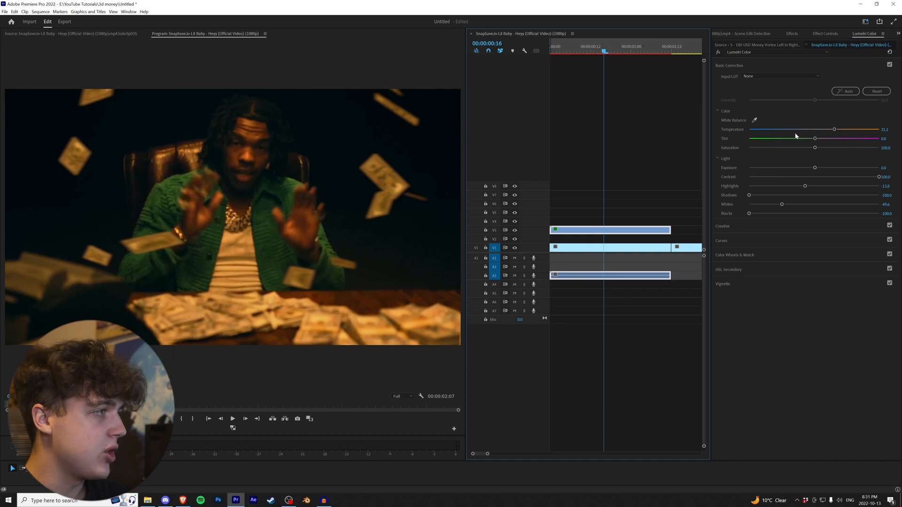
{"action": "left_click_drag", "start_coordinate": [804, 186], "coordinate": [855, 186]}
{"action": "left_click_drag", "start_coordinate": [571, 52], "coordinate": [566, 51]}
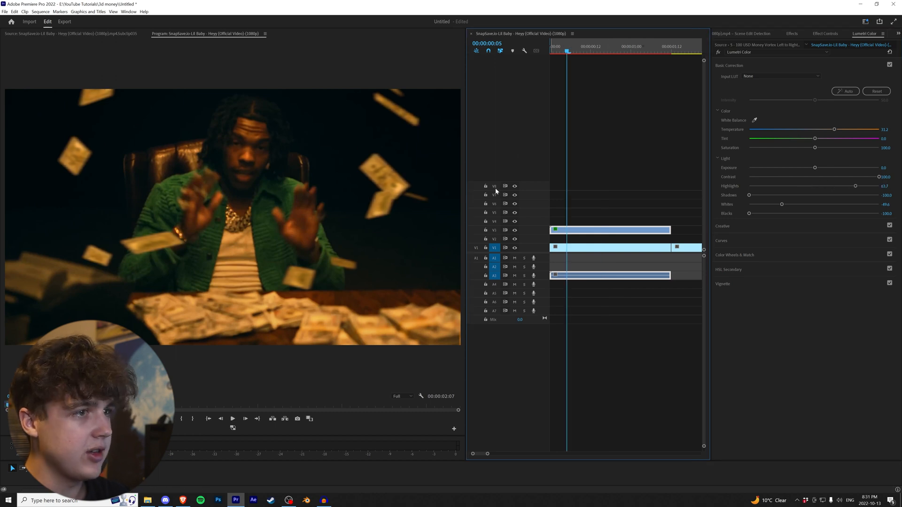
{"action": "key", "text": "Home"}
{"action": "key", "text": "space"}
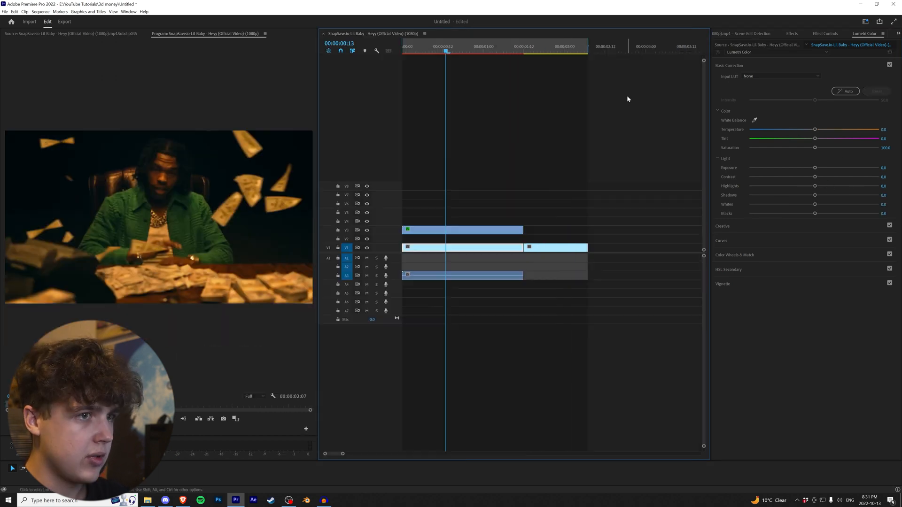
{"action": "key", "text": "space"}
Set the vortex overlay's Amount to Tint to 45% and play back the result
{"action": "left_click", "coordinate": [827, 34]}
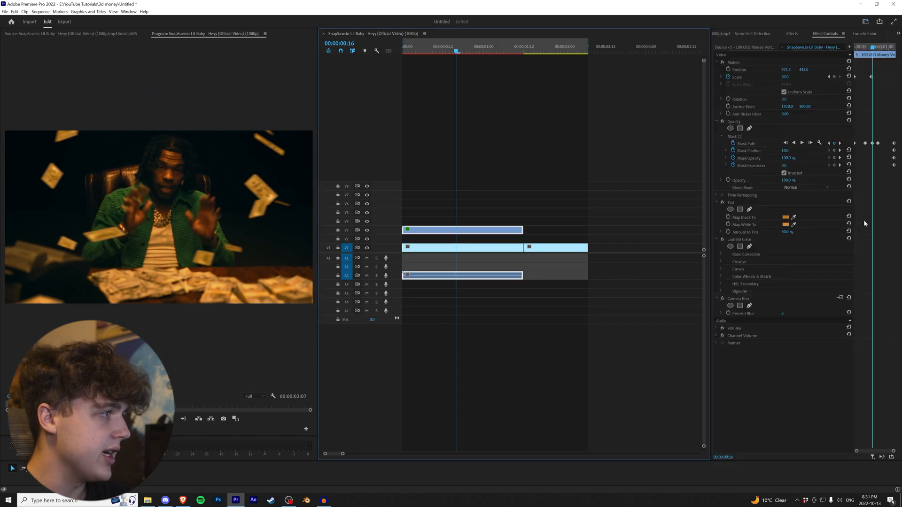
{"action": "left_click_drag", "start_coordinate": [788, 234], "coordinate": [811, 233]}
{"action": "left_click_drag", "start_coordinate": [453, 49], "coordinate": [373, 52]}
{"action": "key", "text": "space"}
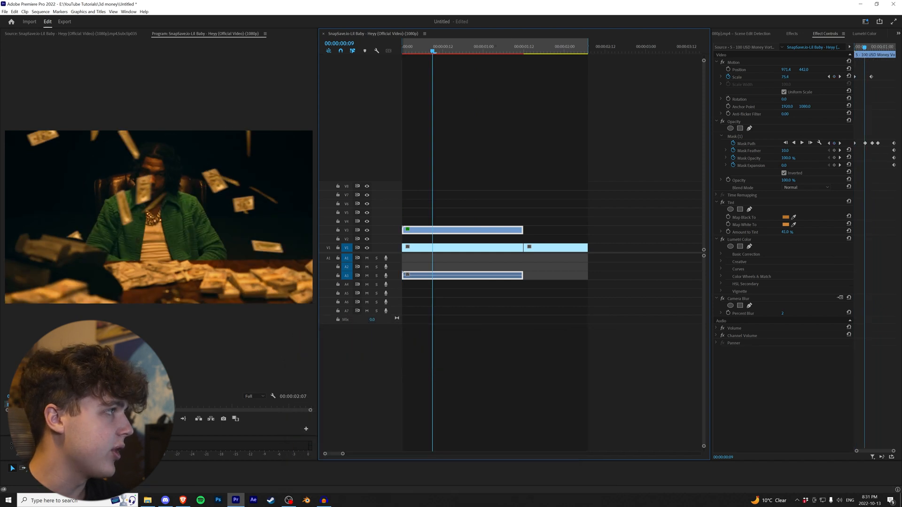
Place the 100 USD Flying Across Left to Right clip from the USD footage on V4 at the start of the sequence
{"action": "left_click", "coordinate": [898, 34]}
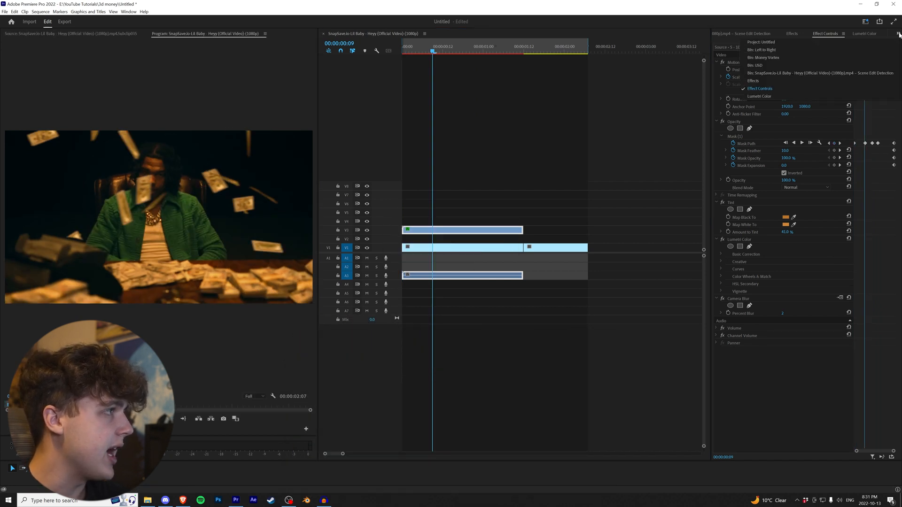
{"action": "left_click", "coordinate": [814, 60]}
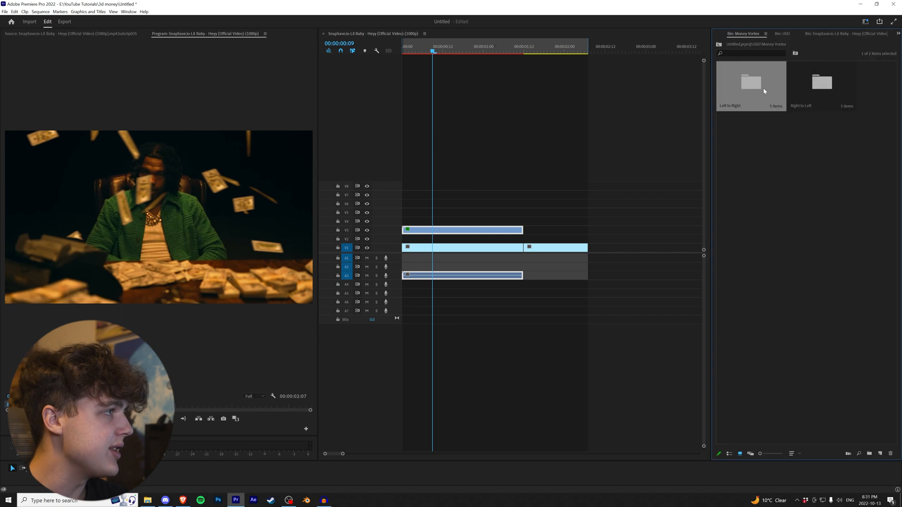
{"action": "left_click", "coordinate": [898, 33]}
{"action": "left_click", "coordinate": [800, 71]}
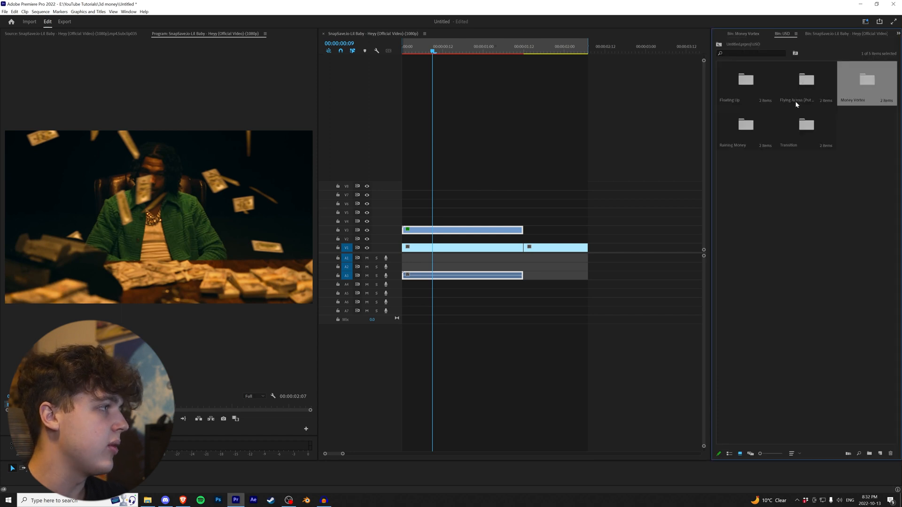
{"action": "double_click", "coordinate": [802, 86]}
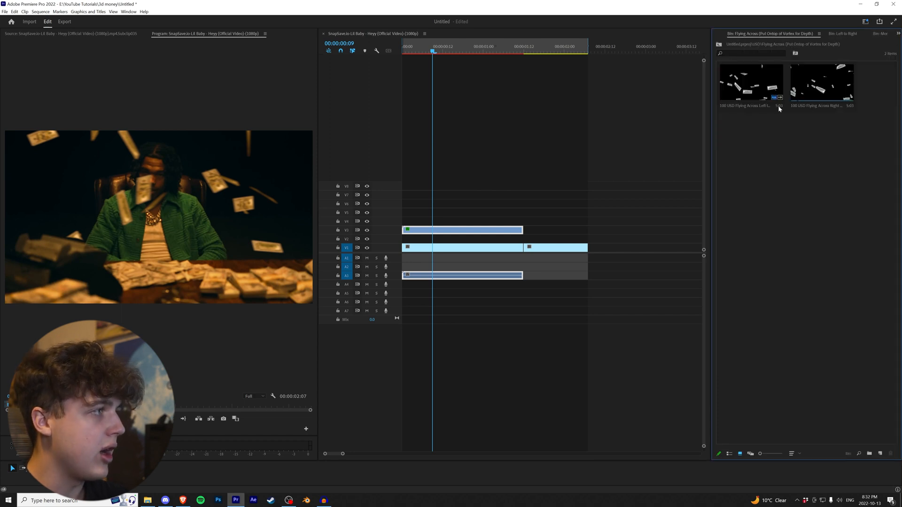
{"action": "left_click_drag", "start_coordinate": [754, 93], "coordinate": [404, 223]}
{"action": "key", "text": "backslash"}
Animate the flying-across clip's scale from 100 at the sequence start to about 221 at 00:00:00:15
{"action": "left_click", "coordinate": [897, 34]}
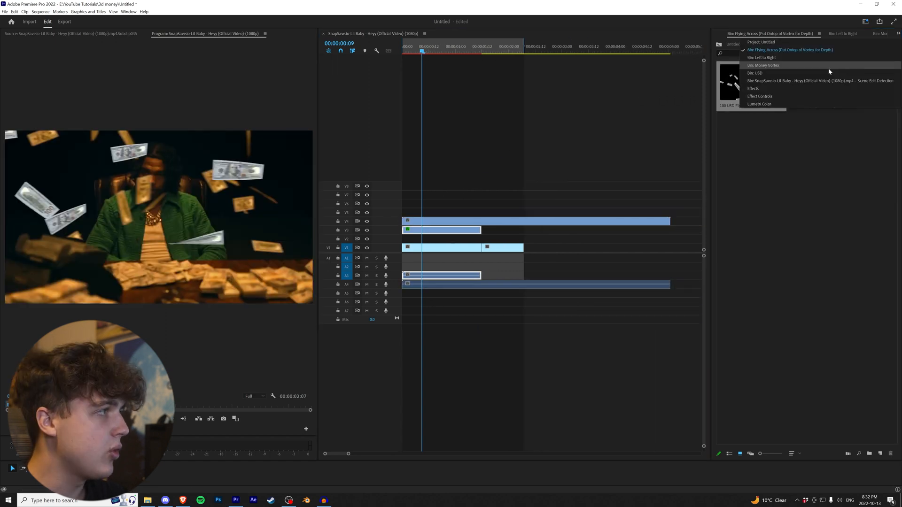
{"action": "left_click", "coordinate": [802, 97]}
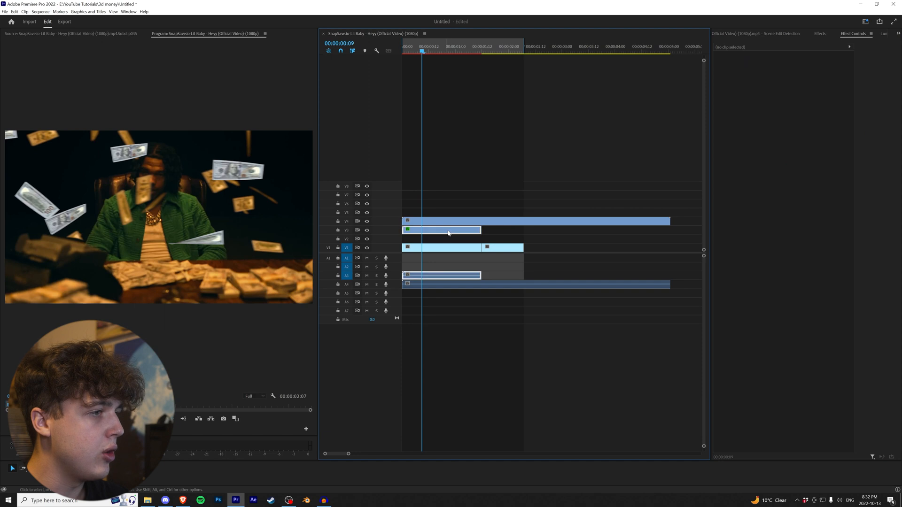
{"action": "left_click_drag", "start_coordinate": [865, 48], "coordinate": [871, 49]}
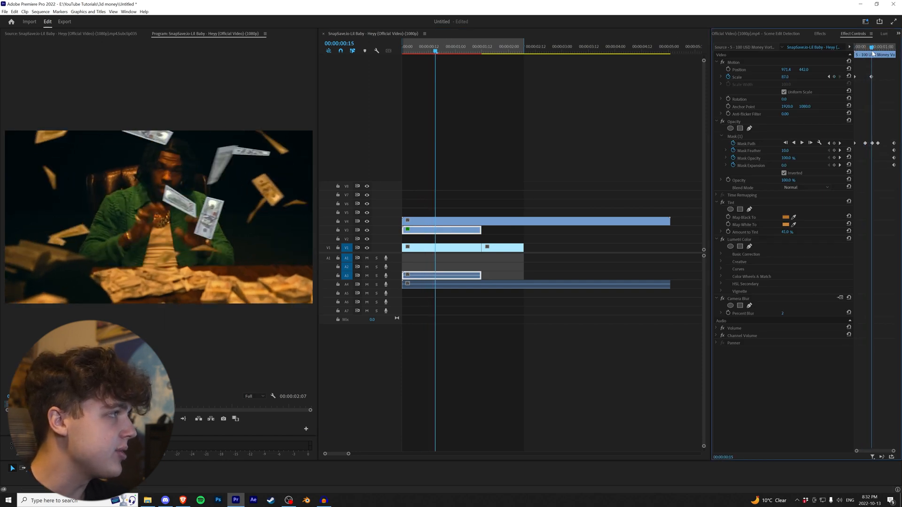
{"action": "left_click", "coordinate": [468, 223]}
{"action": "left_click_drag", "start_coordinate": [872, 48], "coordinate": [838, 50]}
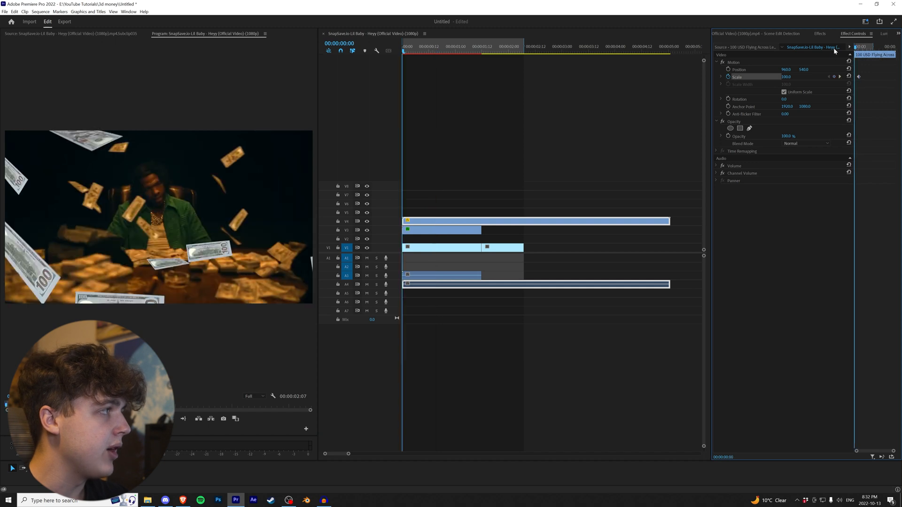
{"action": "left_click", "coordinate": [839, 76]}
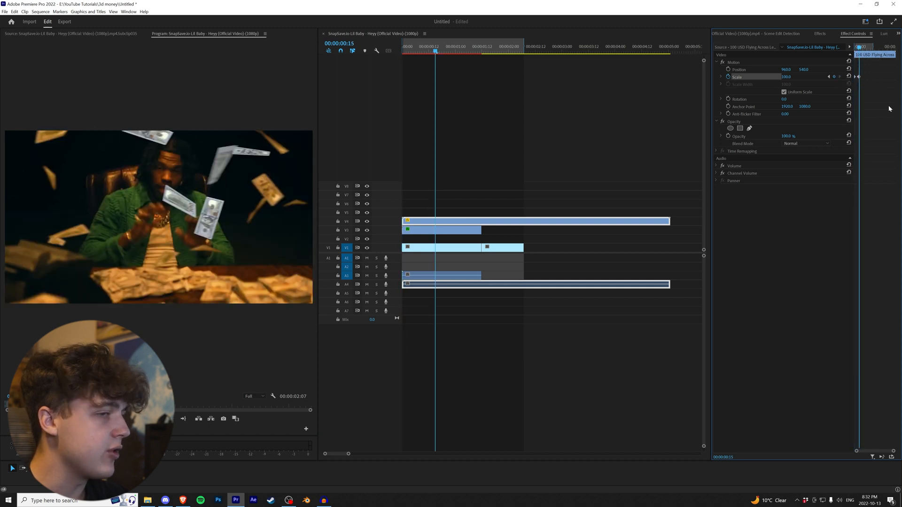
{"action": "left_click_drag", "start_coordinate": [785, 77], "coordinate": [842, 77]}
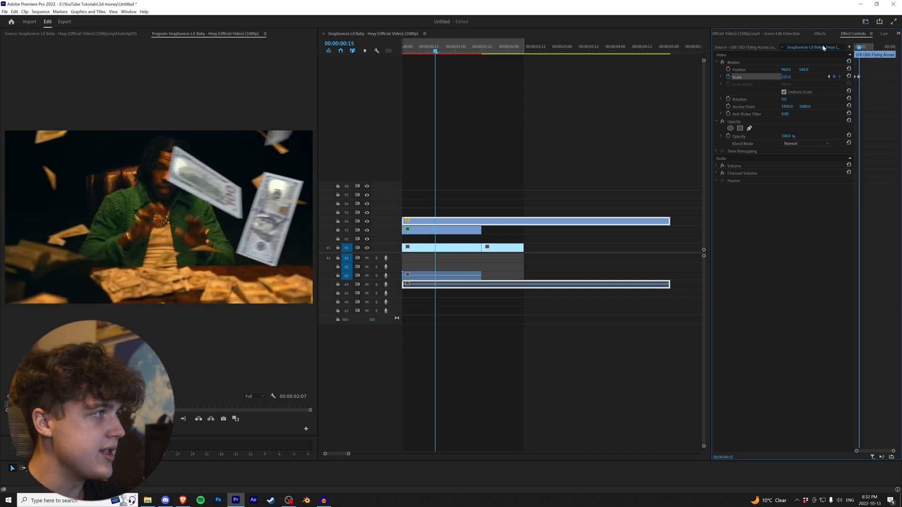
{"action": "key", "text": "Left"}
{"action": "key", "text": "Left"}
{"action": "key", "text": "Left"}
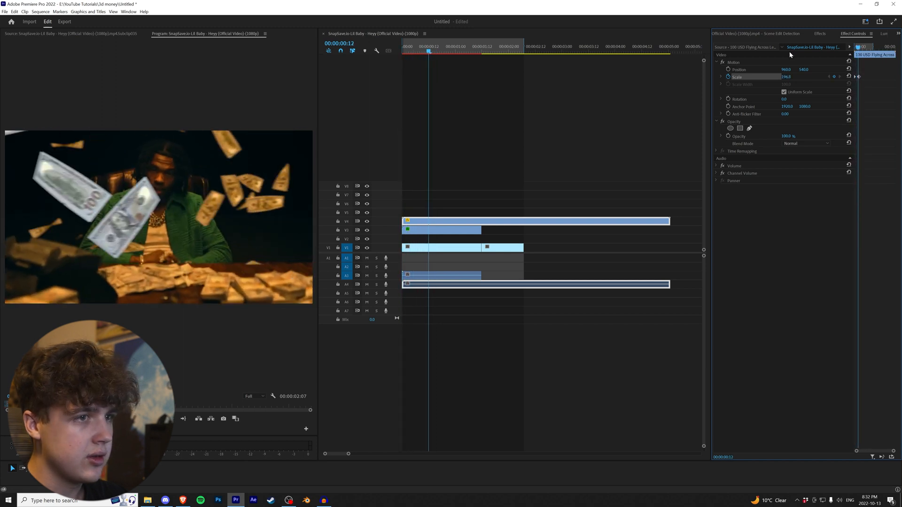
Cut the flying-across clip where the first shot ends, delete the remainder and play back the result
{"action": "key", "text": "Up"}
{"action": "key", "text": "c"}
{"action": "left_click", "coordinate": [481, 222]}
{"action": "key", "text": "v"}
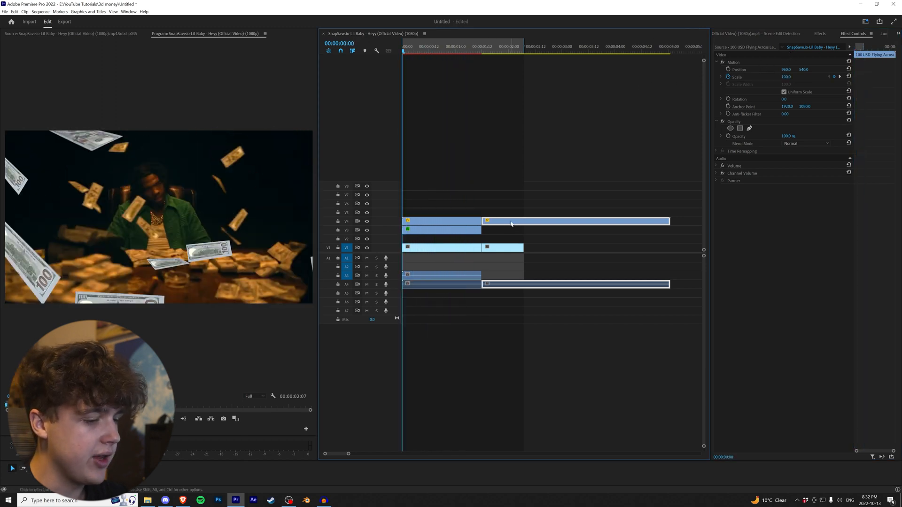
{"action": "key", "text": "Delete"}
{"action": "key", "text": "space"}
{"action": "key", "text": "space"}
Copy only the Tint, Lumetri Color and Camera Blur effects from the vortex overlay onto the flying-across clip on V4
{"action": "left_click", "coordinate": [434, 230]}
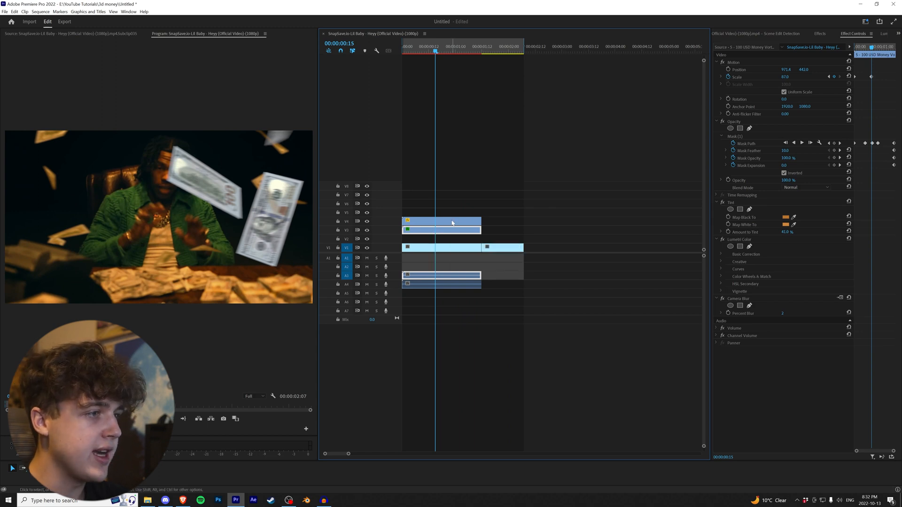
{"action": "left_click", "coordinate": [452, 223]}
{"action": "key", "text": "ctrl+alt+v"}
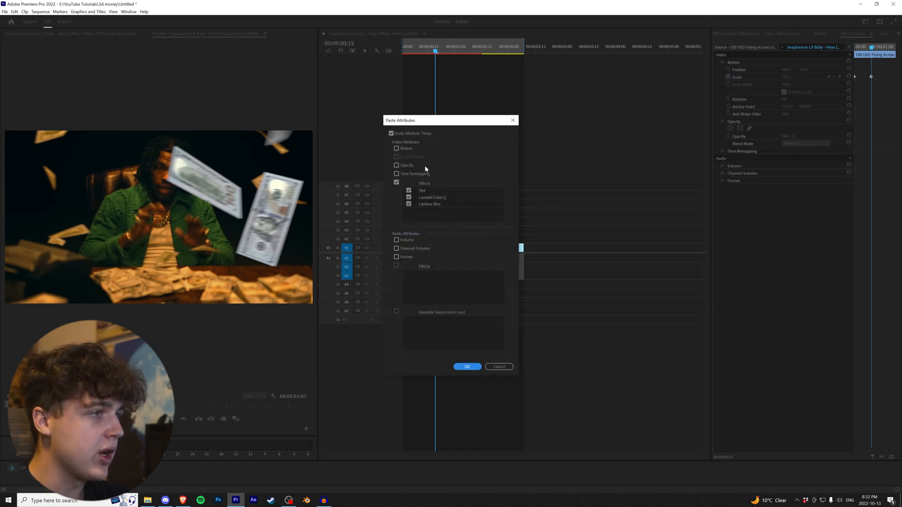
{"action": "left_click", "coordinate": [468, 367]}
Set the flying-across clip's Camera Blur to 5 percent and its Amount to Tint to 35%
{"action": "left_click_drag", "start_coordinate": [442, 52], "coordinate": [455, 53]}
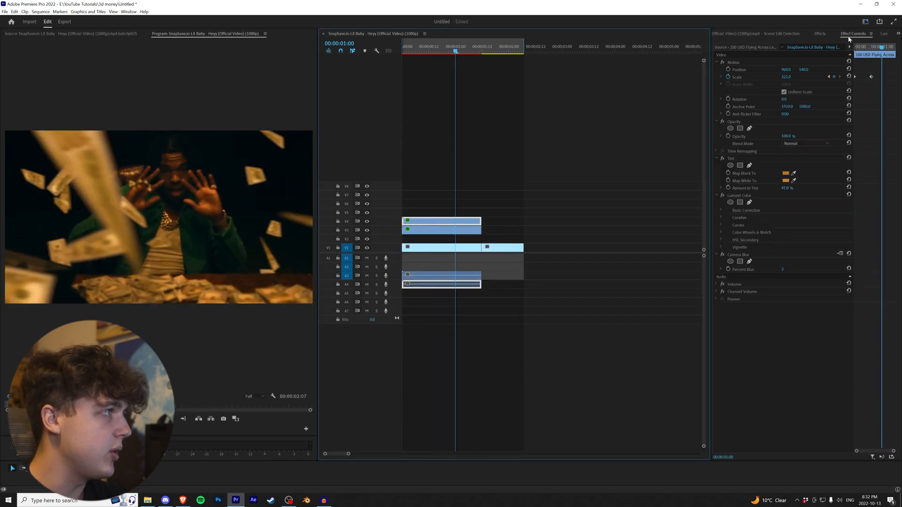
{"action": "left_click", "coordinate": [786, 269]}
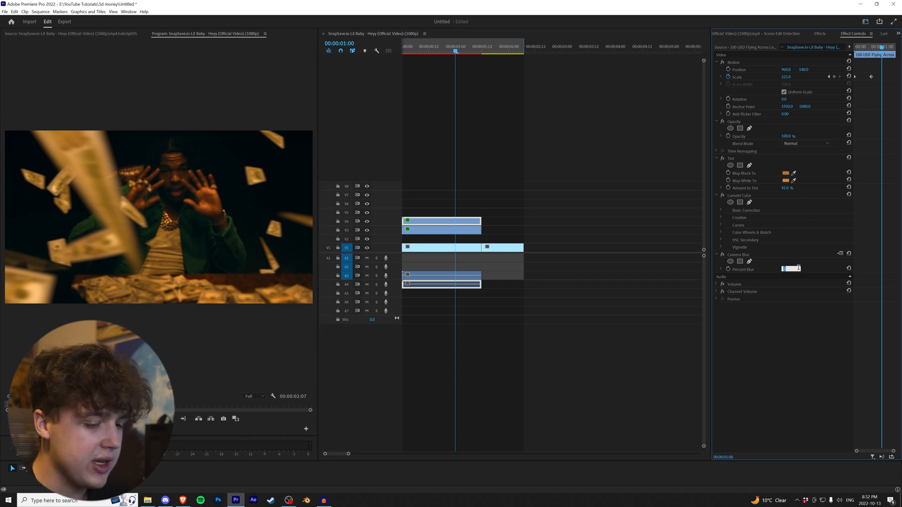
{"action": "left_click", "coordinate": [790, 187]}
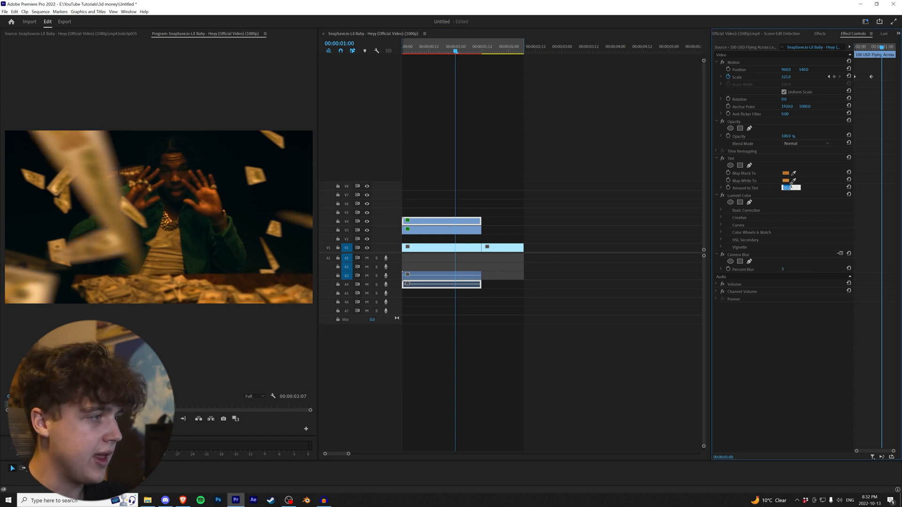
Save the project and play the sequence from the start
{"action": "left_click_drag", "start_coordinate": [446, 50], "coordinate": [366, 52]}
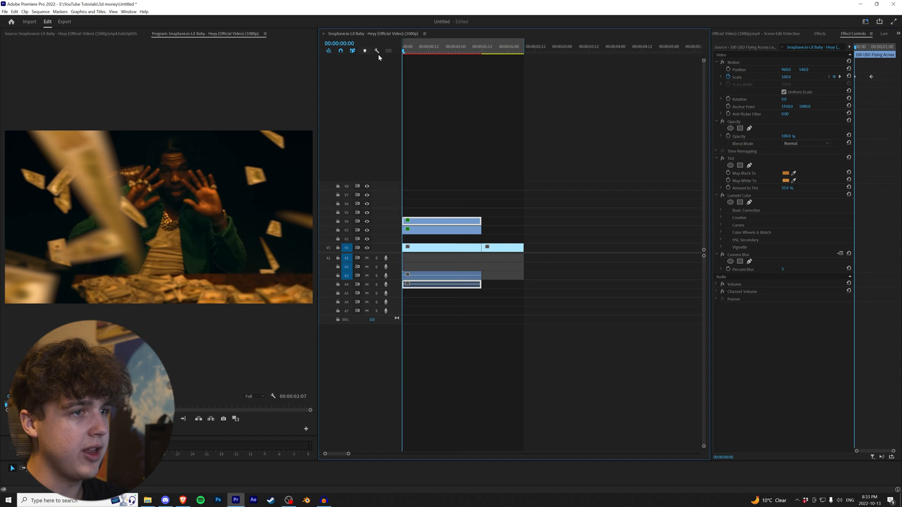
{"action": "key", "text": "ctrl+s"}
{"action": "key", "text": "space"}
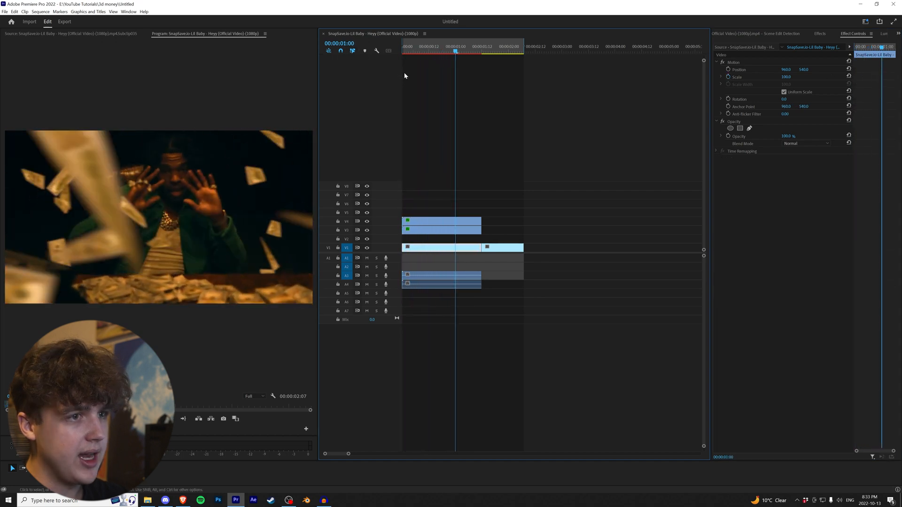
Place the 100 USD Transition Left to Right clip on V5 across the cut between the two shots and preview it
{"action": "left_click_drag", "start_coordinate": [421, 52], "coordinate": [372, 56]}
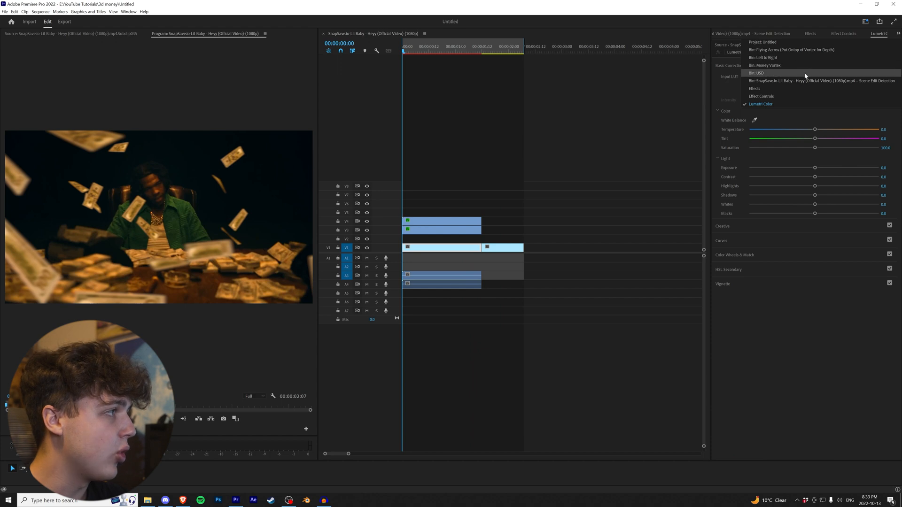
{"action": "left_click", "coordinate": [800, 74]}
{"action": "double_click", "coordinate": [807, 124]}
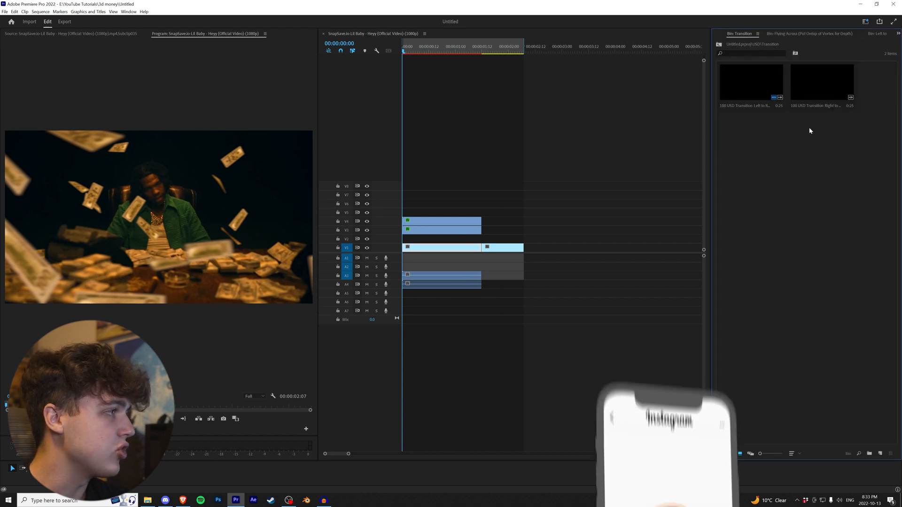
{"action": "left_click_drag", "start_coordinate": [769, 77], "coordinate": [482, 212]}
{"action": "key", "text": "space"}
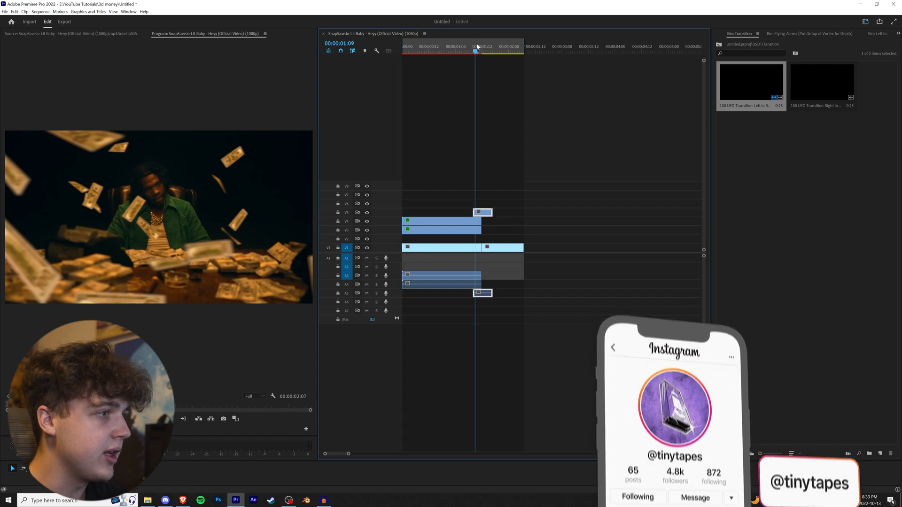
Paste only the Tint and Lumetri Color effects, without Camera Blur, onto the transition clip on V5
{"action": "key", "text": "ctrl+alt+v"}
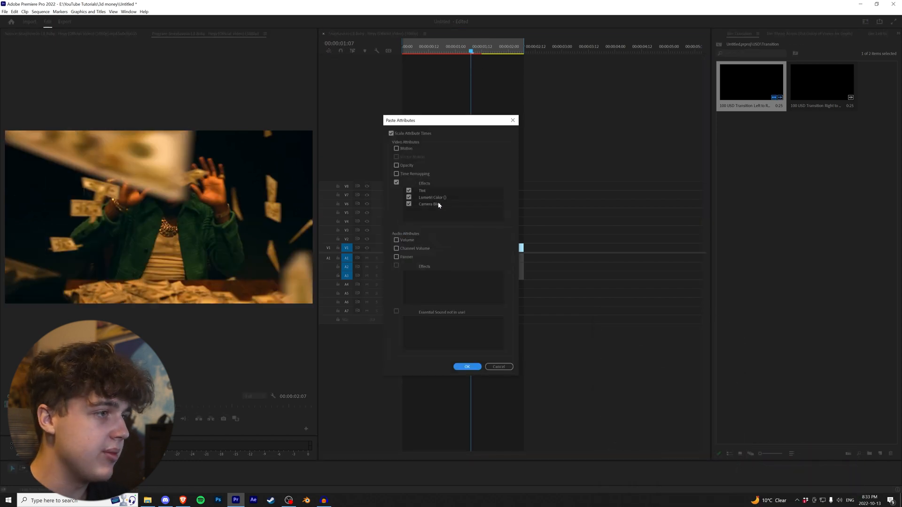
{"action": "left_click", "coordinate": [409, 204]}
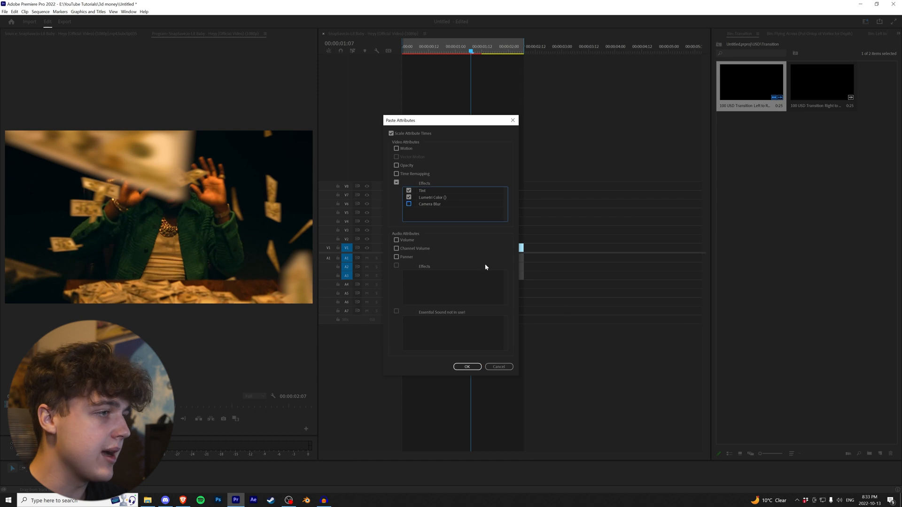
{"action": "left_click", "coordinate": [470, 366]}
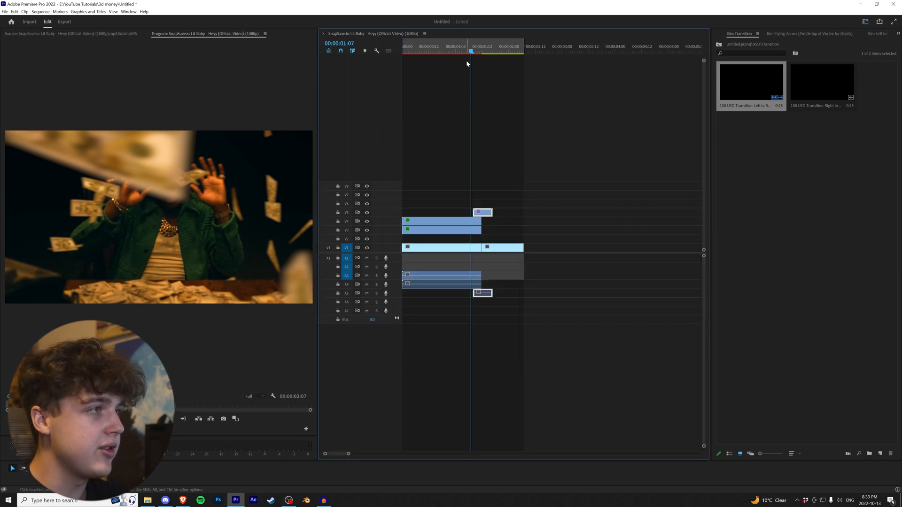
Set the V5 transition clip's Scale to 50 and its Amount to Tint to about 27.1% while viewing it over the cut
{"action": "left_click", "coordinate": [479, 50]}
{"action": "left_click", "coordinate": [898, 34]}
{"action": "left_click", "coordinate": [877, 113]}
{"action": "left_click_drag", "start_coordinate": [785, 77], "coordinate": [762, 77]}
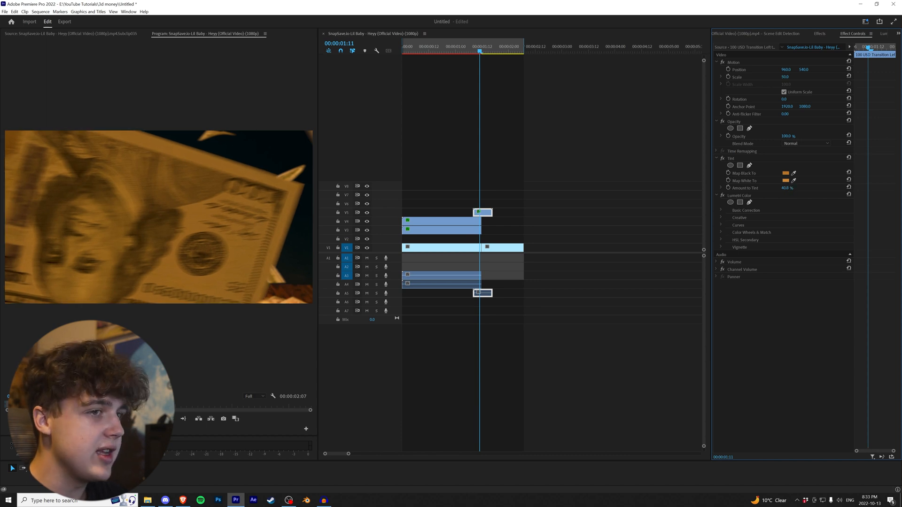
{"action": "left_click_drag", "start_coordinate": [785, 188], "coordinate": [780, 188]}
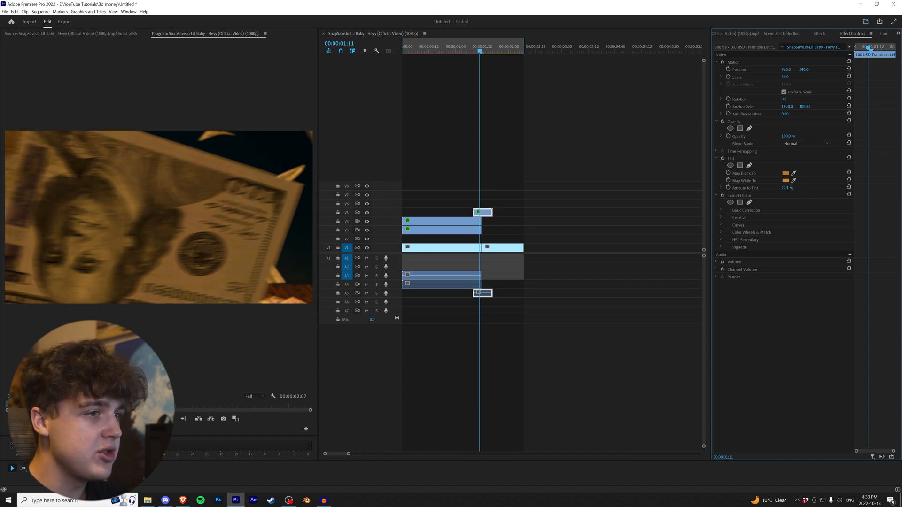
Brighten the transition clip in Lumetri Color by setting Highlights to 100 and Whites to about -3.5
{"action": "left_click", "coordinate": [884, 33]}
{"action": "left_click_drag", "start_coordinate": [857, 187], "coordinate": [898, 146]}
{"action": "left_click_drag", "start_coordinate": [788, 207], "coordinate": [812, 206]}
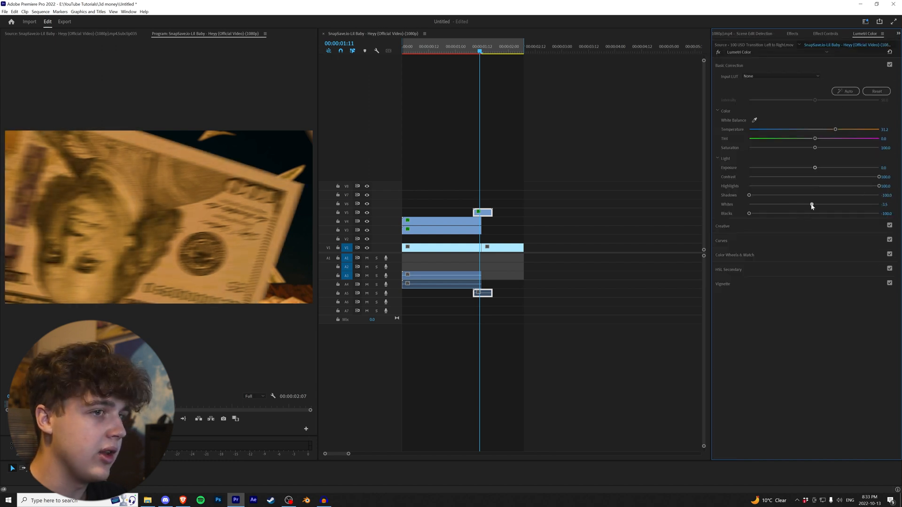
Check the transition clip just past the cut and search the effects library for "blu"
{"action": "left_click_drag", "start_coordinate": [494, 50], "coordinate": [484, 216]}
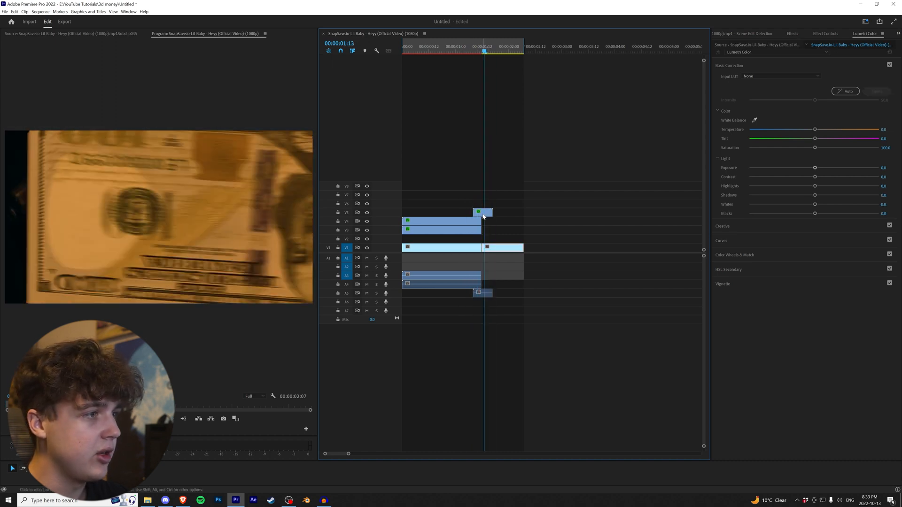
{"action": "left_click", "coordinate": [792, 33]}
{"action": "left_click", "coordinate": [751, 42]}
{"action": "type", "text": "blu"}
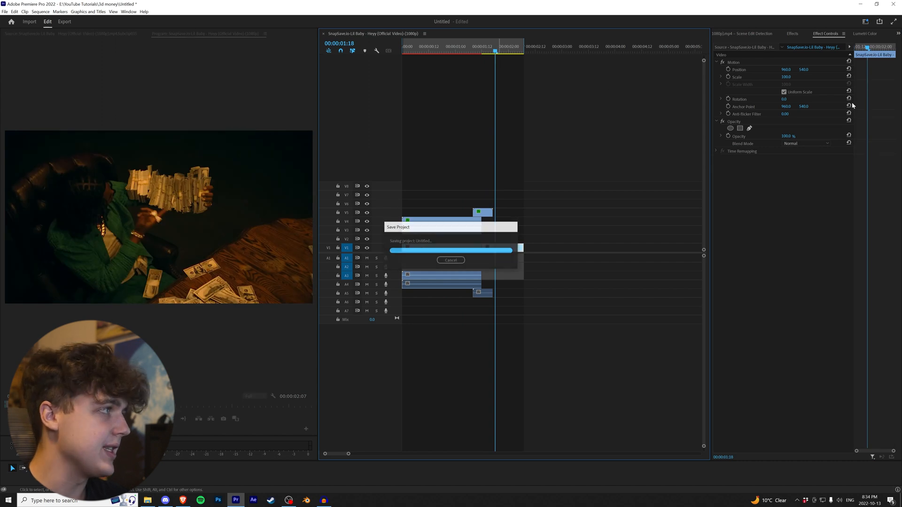
Open the Raining Money bin inside the USD bin and place the 2 - 100 USD Raining clip on V2 past the footage
{"action": "left_click", "coordinate": [897, 34]}
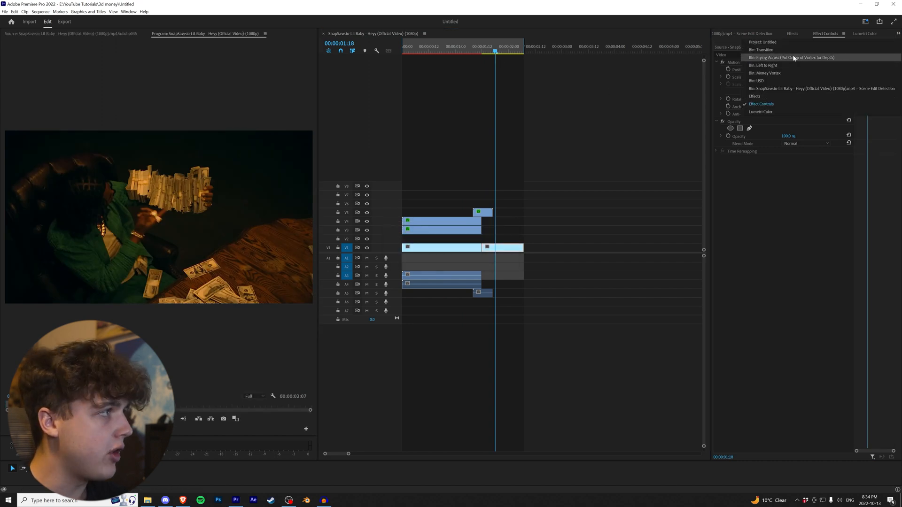
{"action": "left_click", "coordinate": [793, 81]}
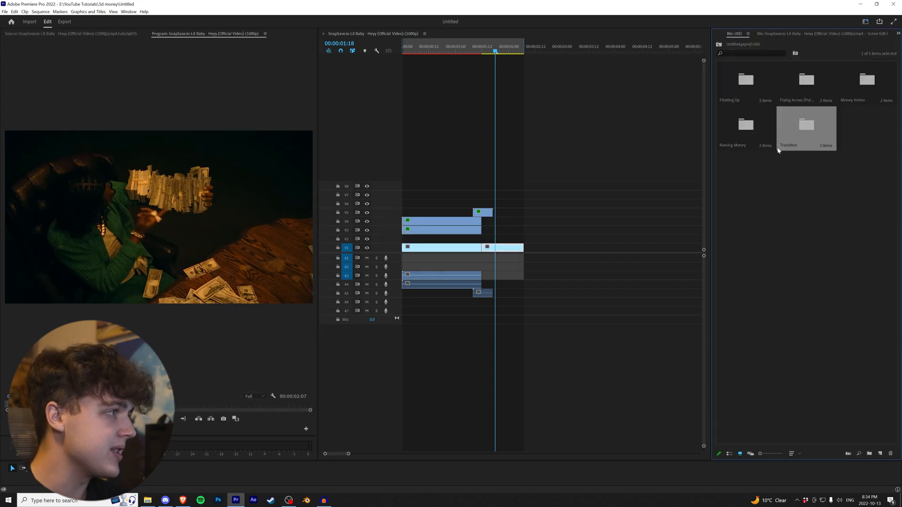
{"action": "double_click", "coordinate": [750, 132]}
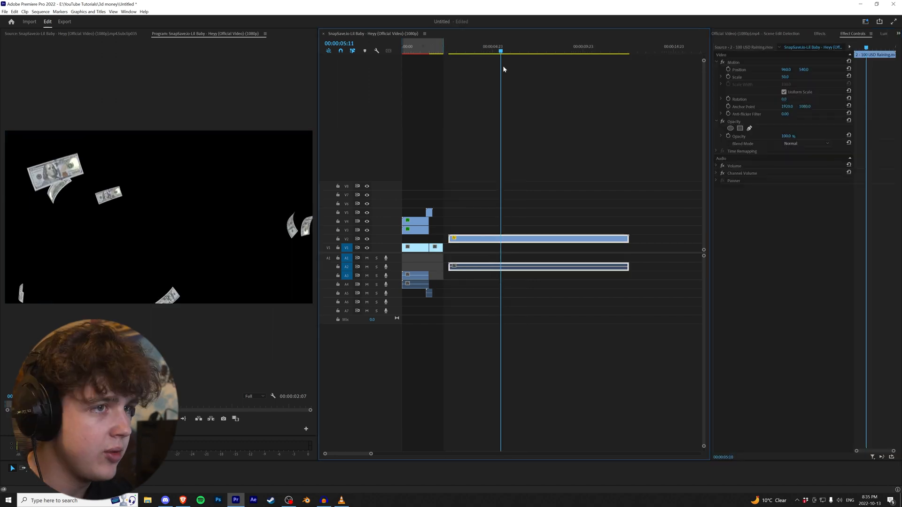
Scale the raining clip to 210 at about 7:15 and reposition it to frame a single large bill
{"action": "left_click_drag", "start_coordinate": [502, 66], "coordinate": [538, 73]}
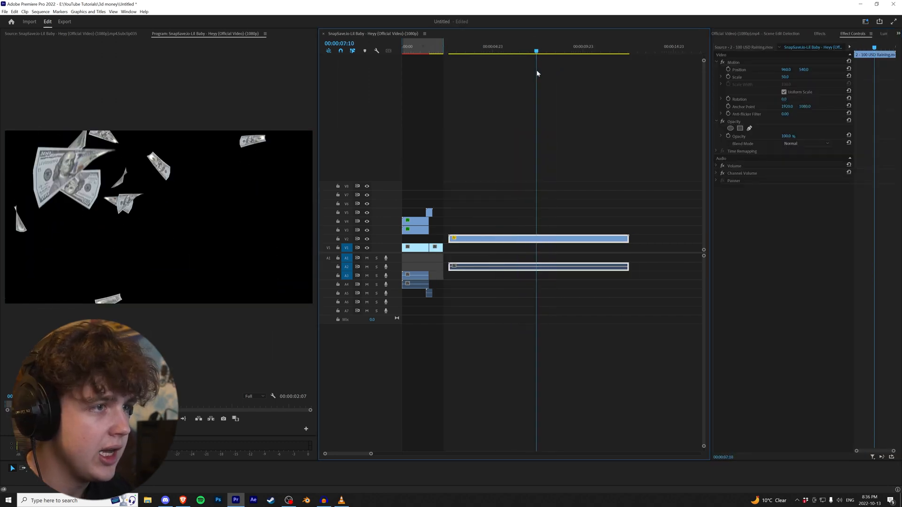
{"action": "left_click_drag", "start_coordinate": [539, 53], "coordinate": [541, 58]}
{"action": "left_click_drag", "start_coordinate": [786, 77], "coordinate": [861, 77]}
{"action": "left_click_drag", "start_coordinate": [285, 114], "coordinate": [235, 158]}
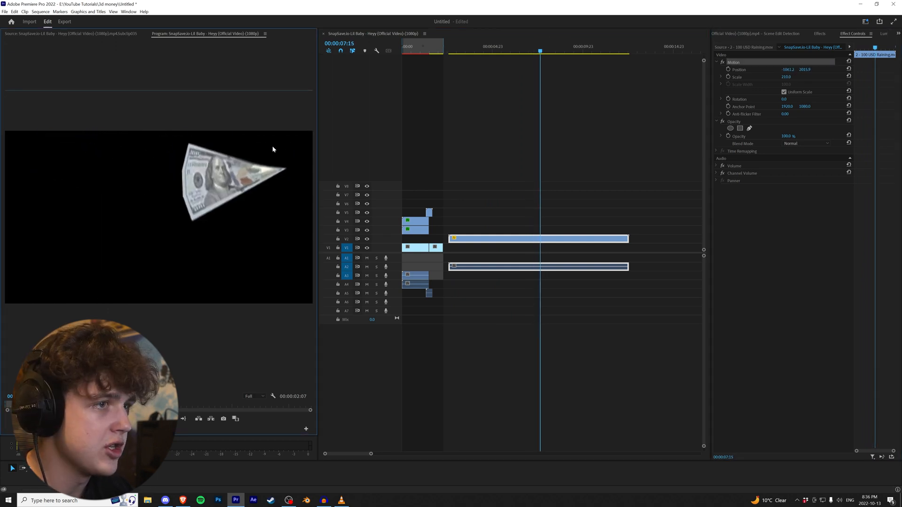
Cut out the short section of the raining clip from 7:11 and move it to V2 above the second shot
{"action": "left_click", "coordinate": [537, 49]}
{"action": "left_click", "coordinate": [537, 241]}
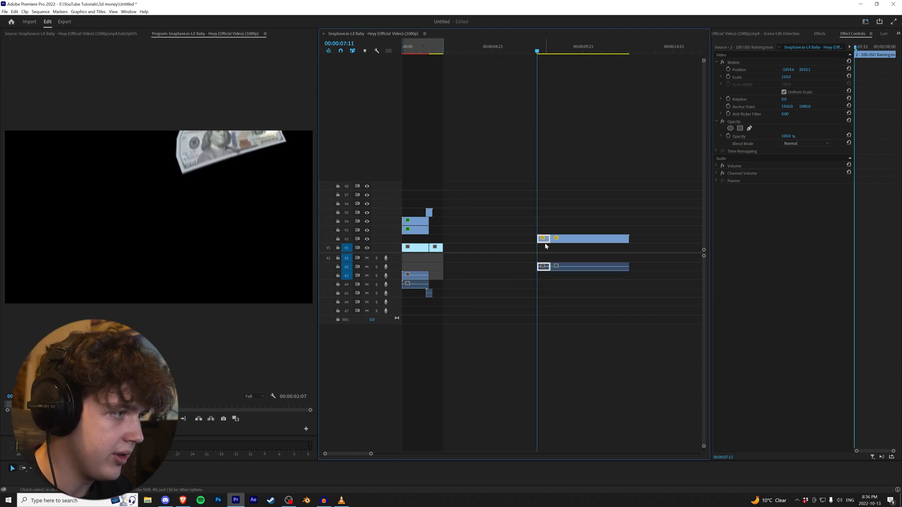
{"action": "left_click_drag", "start_coordinate": [545, 246], "coordinate": [471, 236]}
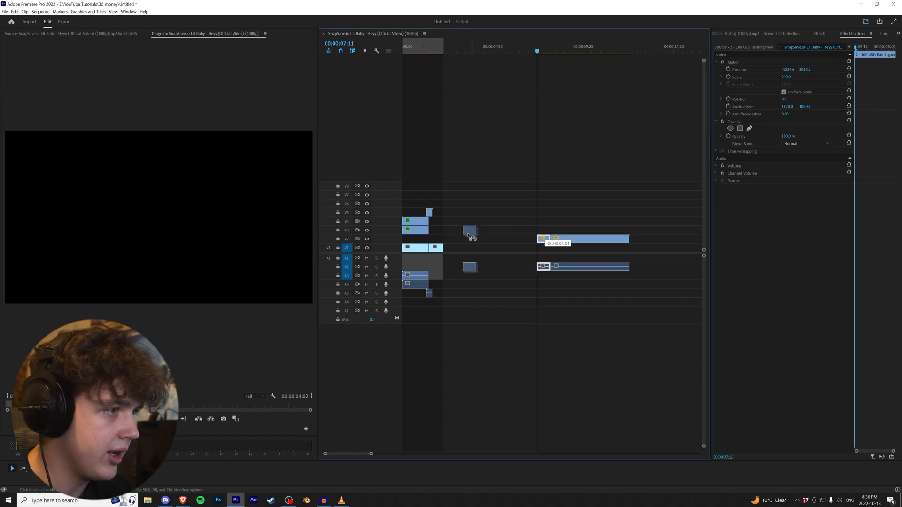
Scale the V2 raining clip to about 161 and move the bill beside the stack of cash in the second shot
{"action": "left_click_drag", "start_coordinate": [423, 49], "coordinate": [433, 51]}
{"action": "left_click_drag", "start_coordinate": [786, 77], "coordinate": [760, 77]}
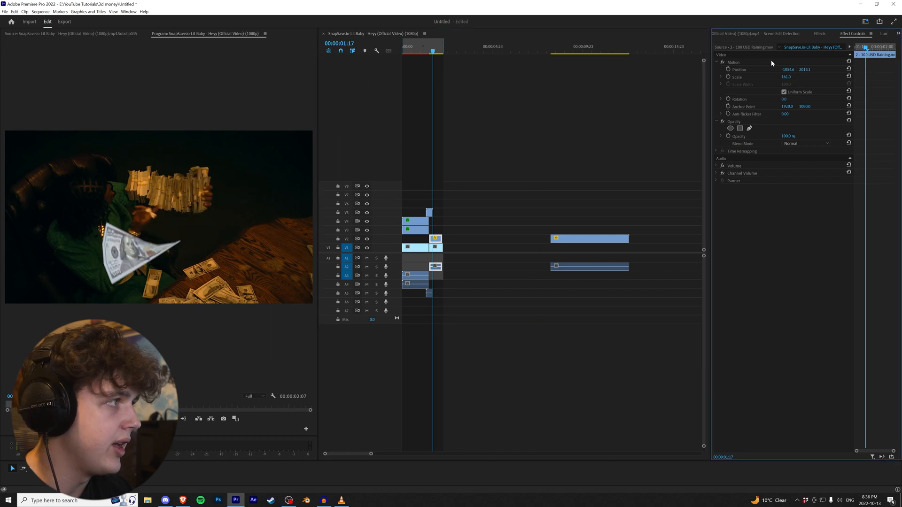
{"action": "left_click_drag", "start_coordinate": [116, 219], "coordinate": [235, 178]}
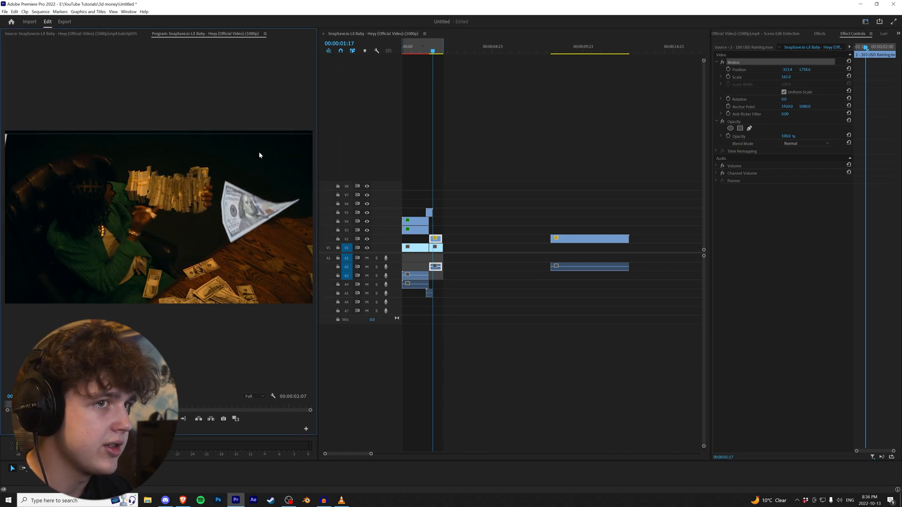
Slow the V2 raining clip to 50% speed and trim it to the end of the second shot
{"action": "right_click", "coordinate": [498, 239]}
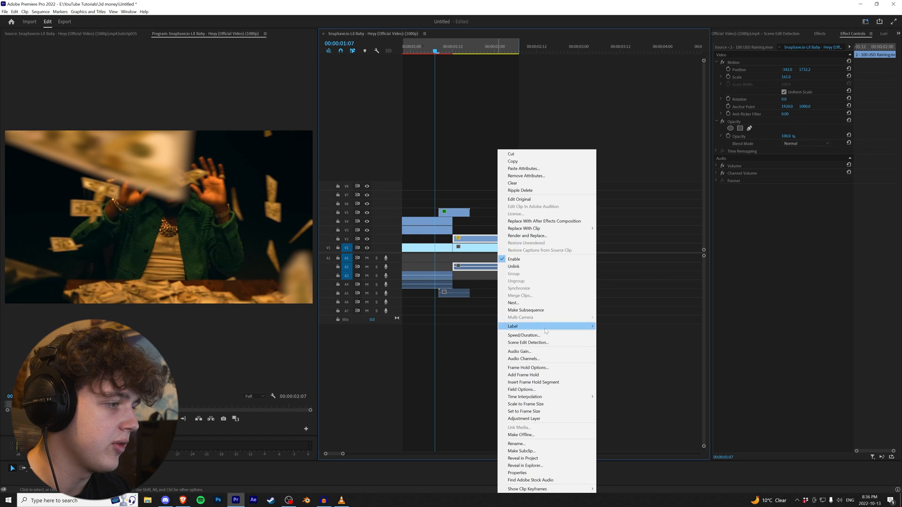
{"action": "left_click", "coordinate": [537, 336]}
{"action": "type", "text": "50"}
{"action": "key", "text": "Return"}
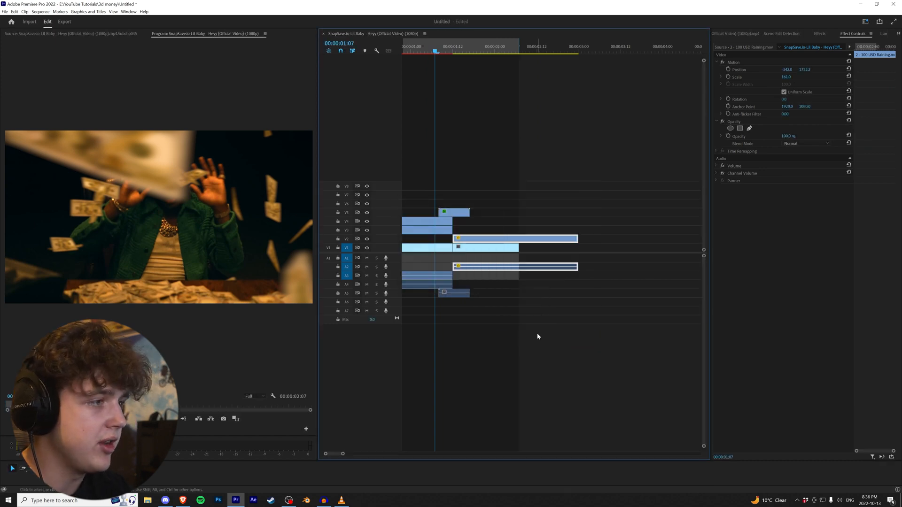
{"action": "left_click_drag", "start_coordinate": [575, 234], "coordinate": [519, 238]}
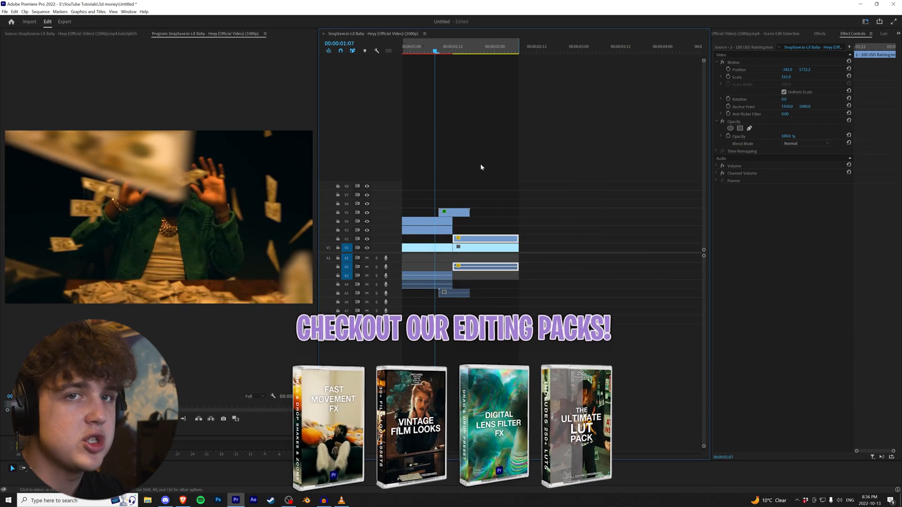
Match the V2 raining clip's color using the Tint and Lumetri Color effects, with Highlights at about 63.7 and Whites at about -33.3
{"action": "left_click_drag", "start_coordinate": [442, 48], "coordinate": [505, 70]}
{"action": "scroll", "coordinate": [446, 236], "scroll_direction": "down", "scroll_amount": 1}
{"action": "scroll", "coordinate": [439, 236], "scroll_direction": "up", "scroll_amount": 1}
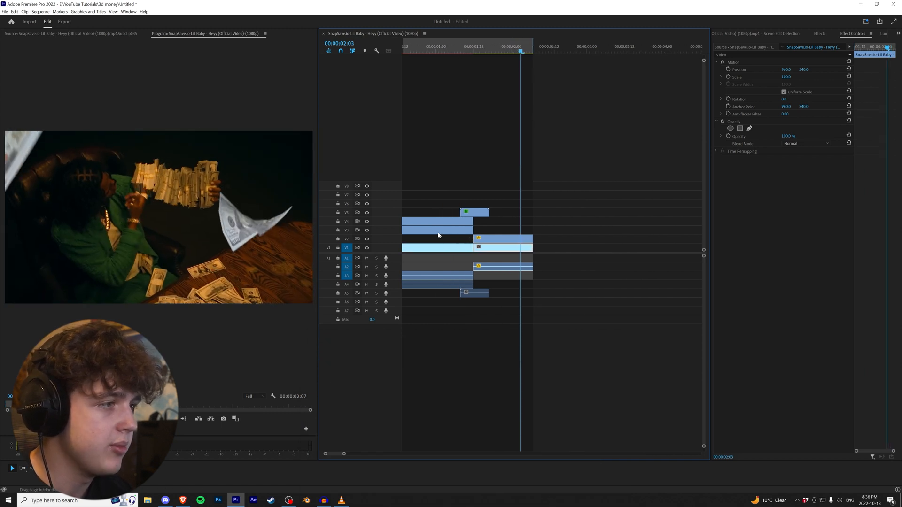
{"action": "left_click", "coordinate": [477, 239]}
{"action": "left_click", "coordinate": [883, 33]}
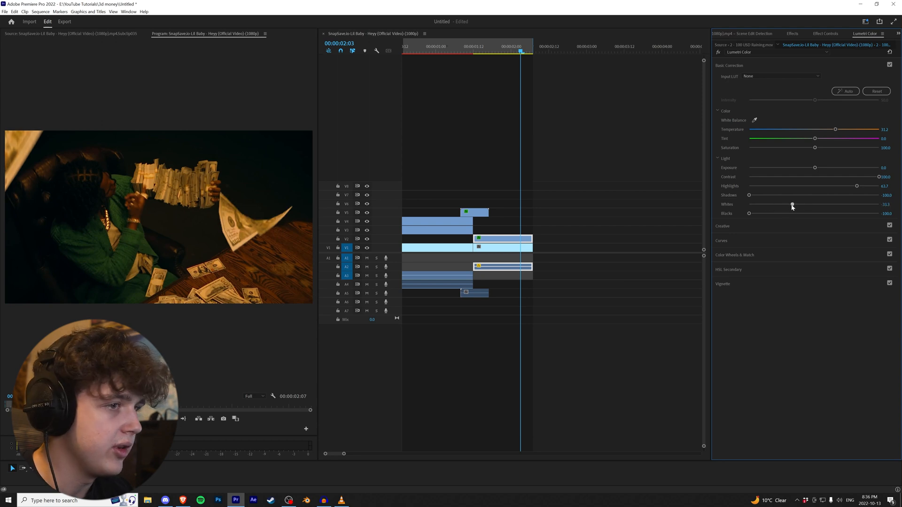
Add Gaussian Blur to the V2 raining clip and set its Blurriness to about 12, checking it at different frames
{"action": "left_click", "coordinate": [796, 33]}
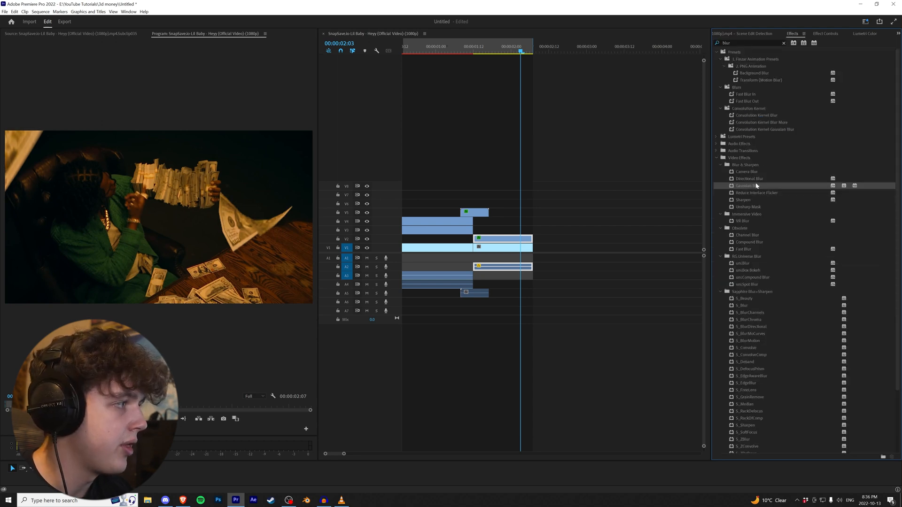
{"action": "left_click", "coordinate": [825, 33]}
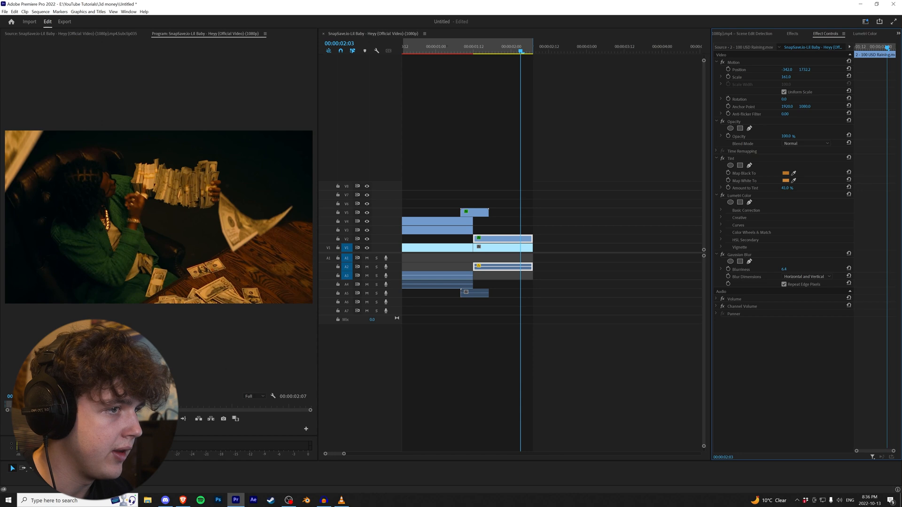
{"action": "left_click_drag", "start_coordinate": [520, 51], "coordinate": [505, 59]}
{"action": "left_click_drag", "start_coordinate": [785, 269], "coordinate": [814, 270]}
{"action": "left_click_drag", "start_coordinate": [792, 270], "coordinate": [798, 269]}
{"action": "left_click_drag", "start_coordinate": [505, 51], "coordinate": [521, 51]}
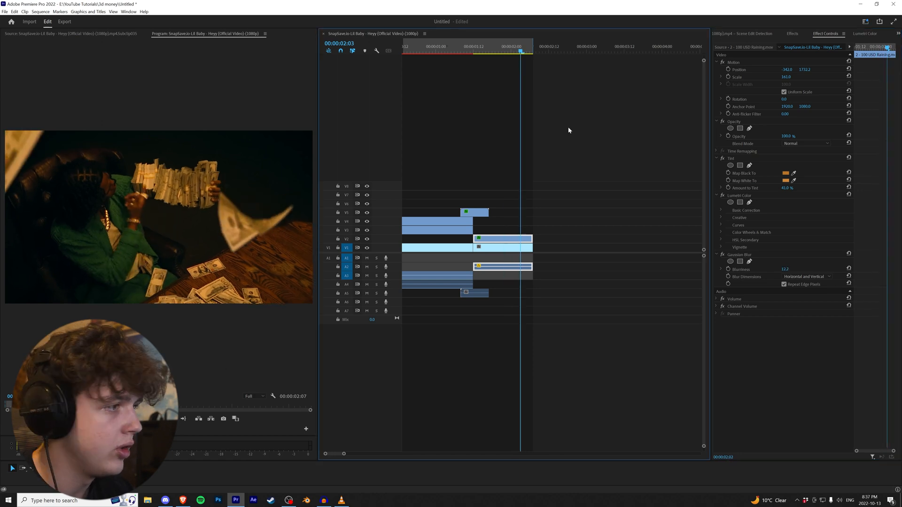
Reset the leftover raining clip's scale and position, and reframe it on another bill at a Scale of about 109
{"action": "scroll", "coordinate": [580, 150], "scroll_direction": "down", "scroll_amount": 8}
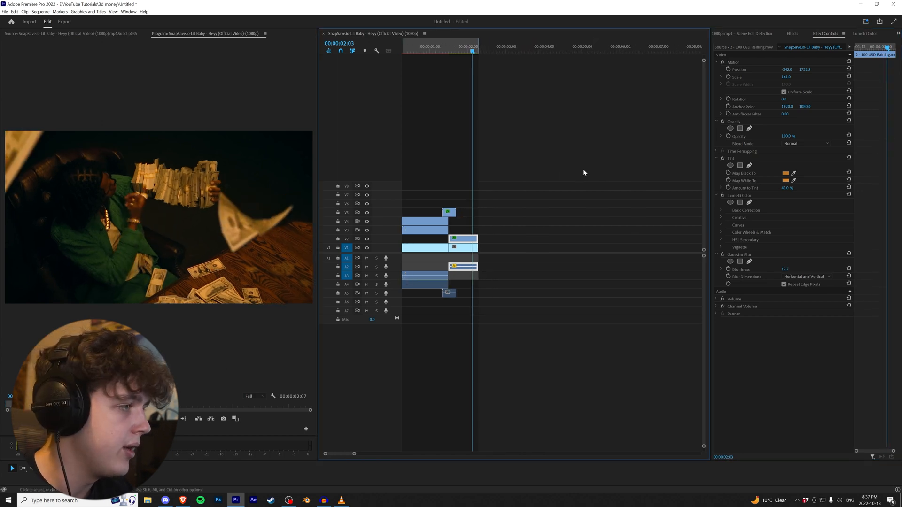
{"action": "left_click_drag", "start_coordinate": [576, 51], "coordinate": [621, 57]}
{"action": "left_click", "coordinate": [848, 76]}
{"action": "left_click", "coordinate": [848, 69]}
{"action": "left_click_drag", "start_coordinate": [623, 51], "coordinate": [602, 54]}
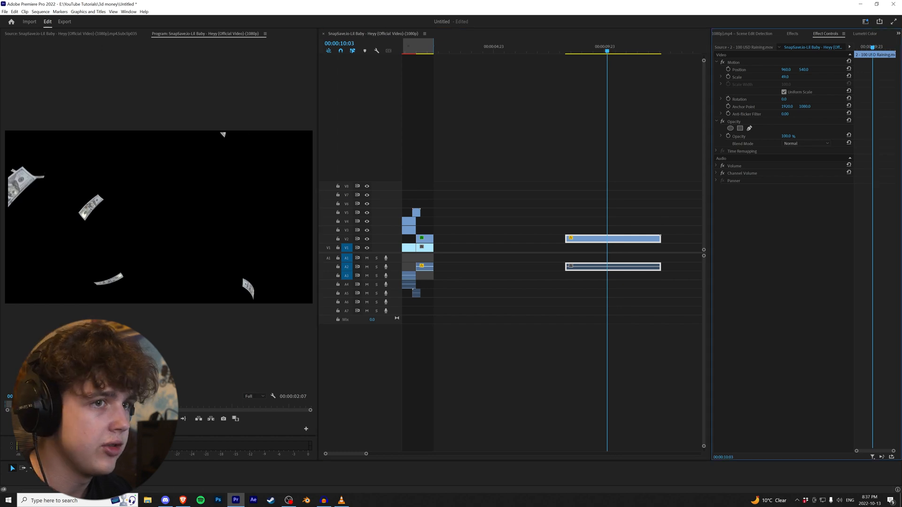
{"action": "left_click_drag", "start_coordinate": [787, 77], "coordinate": [791, 77]}
{"action": "left_click", "coordinate": [732, 63]}
{"action": "left_click_drag", "start_coordinate": [7, 153], "coordinate": [187, 196]}
Split the leftover raining clip at 9:19, delete its first part and move the remainder to V3 above the second shot
{"action": "mouse_move", "coordinate": [607, 49]}
{"action": "left_mouse_down"}
{"action": "mouse_move", "coordinate": [616, 49]}
{"action": "mouse_move", "coordinate": [602, 49]}
{"action": "left_mouse_up"}
{"action": "key", "text": "c"}
{"action": "left_click", "coordinate": [604, 238]}
{"action": "key", "text": "v"}
{"action": "key", "text": "Delete"}
{"action": "left_click_drag", "start_coordinate": [622, 239], "coordinate": [440, 230]}
Slow the V3 raining clip to 50% speed
{"action": "right_click", "coordinate": [445, 231]}
{"action": "left_click", "coordinate": [499, 335]}
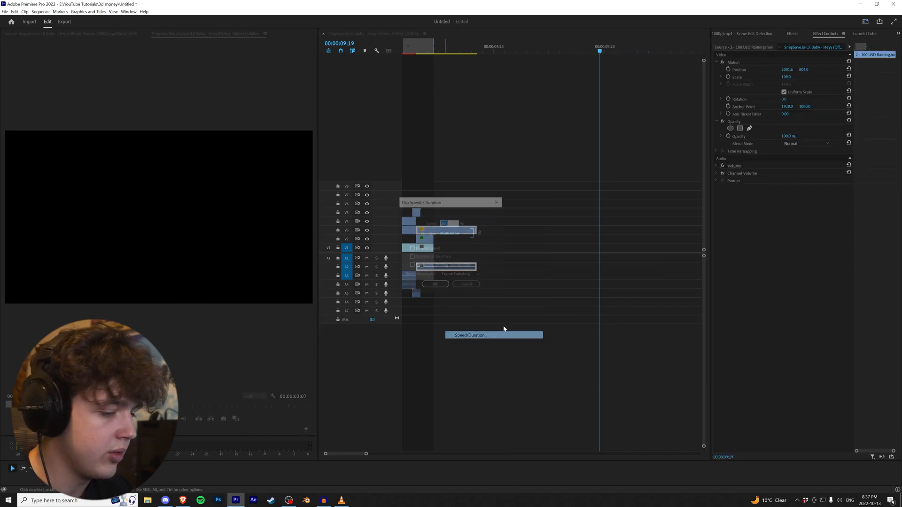
{"action": "type", "text": "50"}
{"action": "key", "text": "Return"}
Scale the V3 raining clip to 96.5, position it at about 1842, 1013 and play back the second shot
{"action": "left_click", "coordinate": [411, 70]}
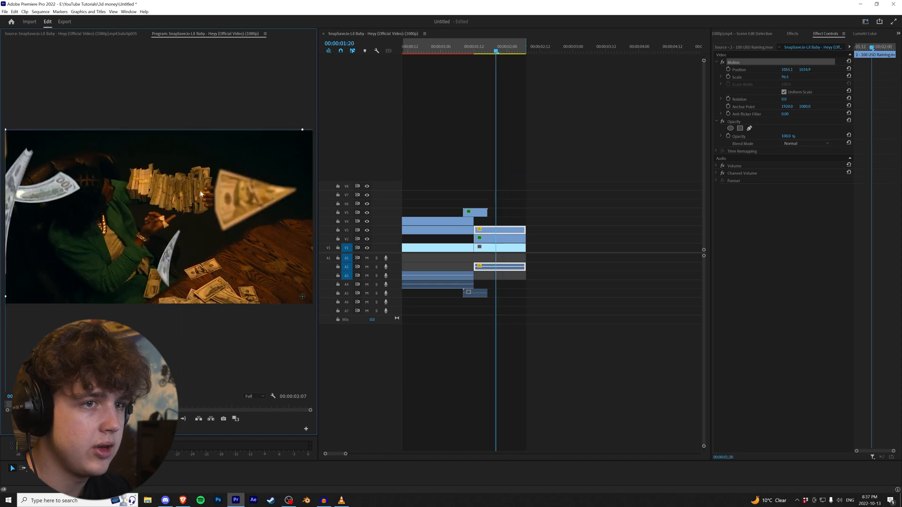
{"action": "left_click_drag", "start_coordinate": [179, 194], "coordinate": [178, 188]}
{"action": "left_click", "coordinate": [475, 53]}
{"action": "key", "text": "space"}
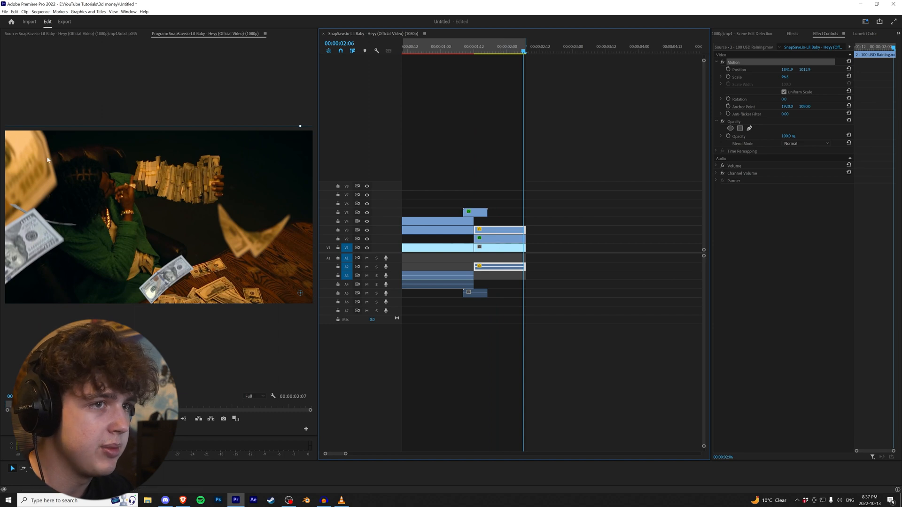
Draw an inverted Pen opacity mask on the V2 raining clip around the unwanted bill at the frame's left edge
{"action": "left_click", "coordinate": [512, 239]}
{"action": "left_click", "coordinate": [749, 128]}
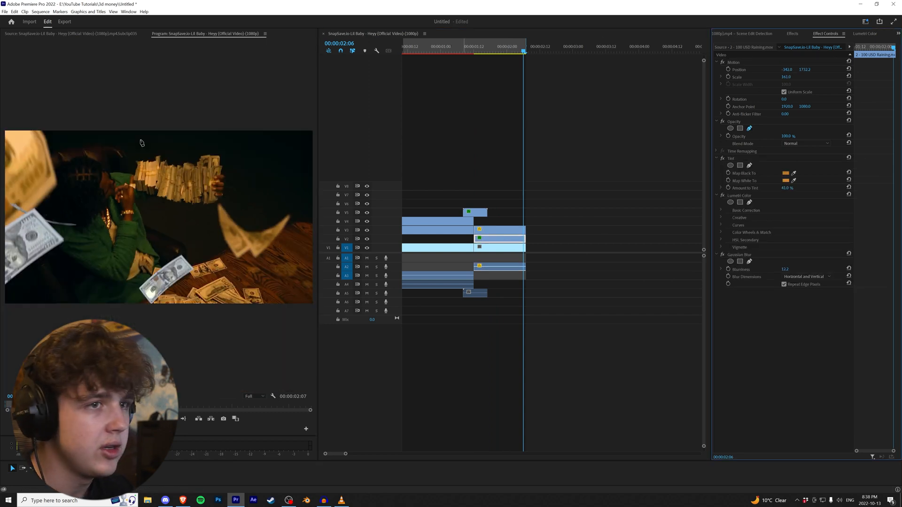
{"action": "left_click", "coordinate": [76, 113]}
{"action": "left_click", "coordinate": [77, 113]}
{"action": "left_click", "coordinate": [784, 173]}
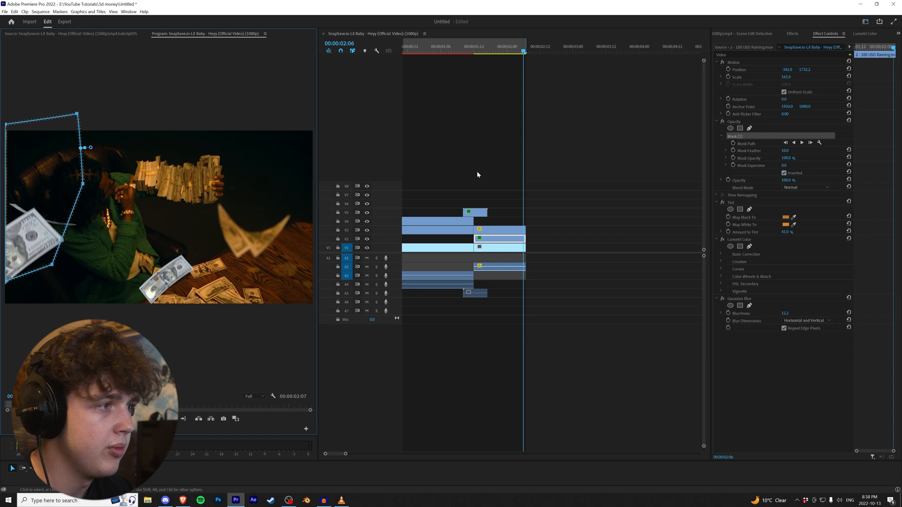
{"action": "left_click", "coordinate": [477, 171]}
Nudge the V2 raining clip slightly up and left in the frame and check it at 1:18
{"action": "left_click", "coordinate": [498, 241]}
{"action": "left_click", "coordinate": [733, 62]}
{"action": "left_click_drag", "start_coordinate": [275, 146], "coordinate": [270, 144]}
{"action": "left_click", "coordinate": [490, 47]}
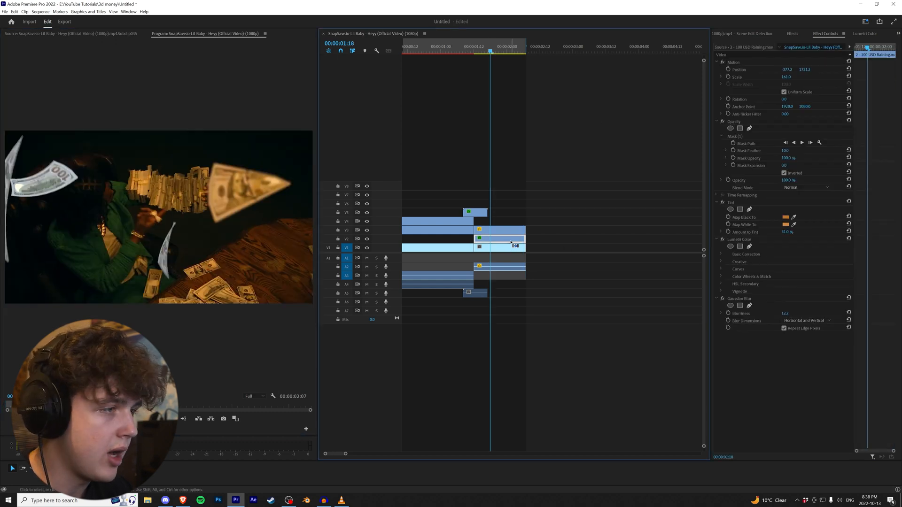
Paste the Tint, Lumetri Color and Gaussian Blur effects onto the V3 raining clip
{"action": "left_click", "coordinate": [498, 229]}
{"action": "key", "text": "ctrl+alt+v"}
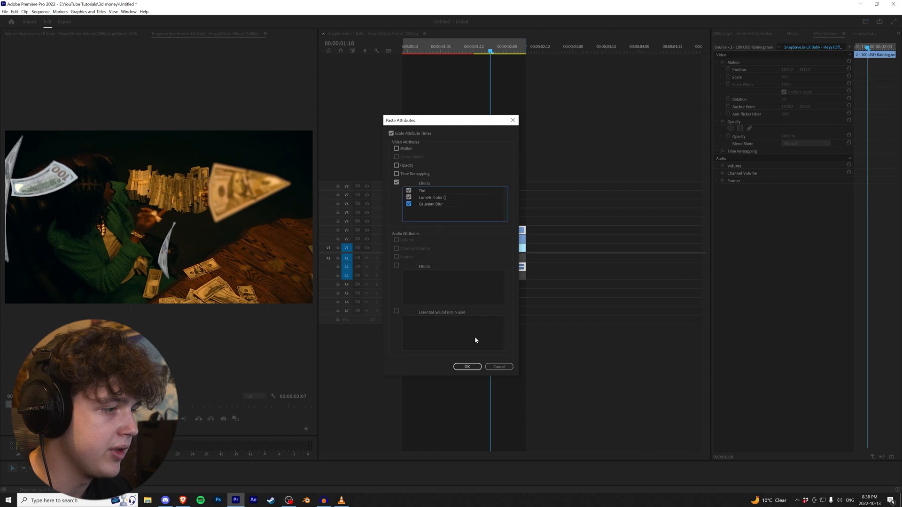
{"action": "left_click", "coordinate": [467, 366]}
Scrub the second shot, return to the sequence start, and render and play the whole sequence
{"action": "left_click", "coordinate": [507, 50]}
{"action": "left_click_drag", "start_coordinate": [509, 59], "coordinate": [358, 52]}
{"action": "key", "text": "minus"}
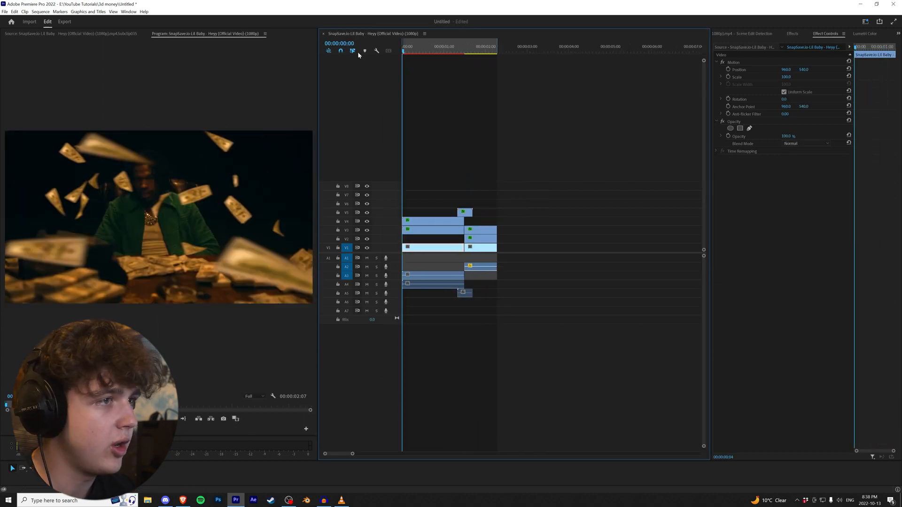
{"action": "key", "text": "Return"}
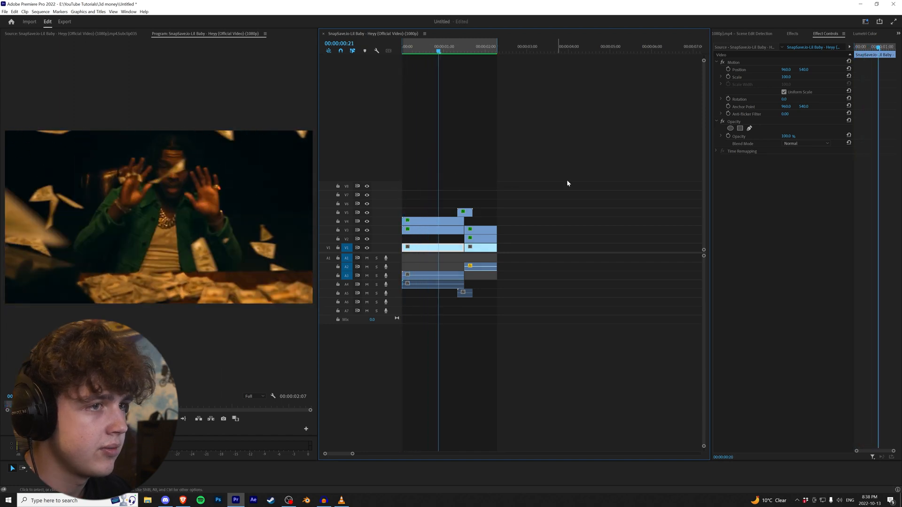